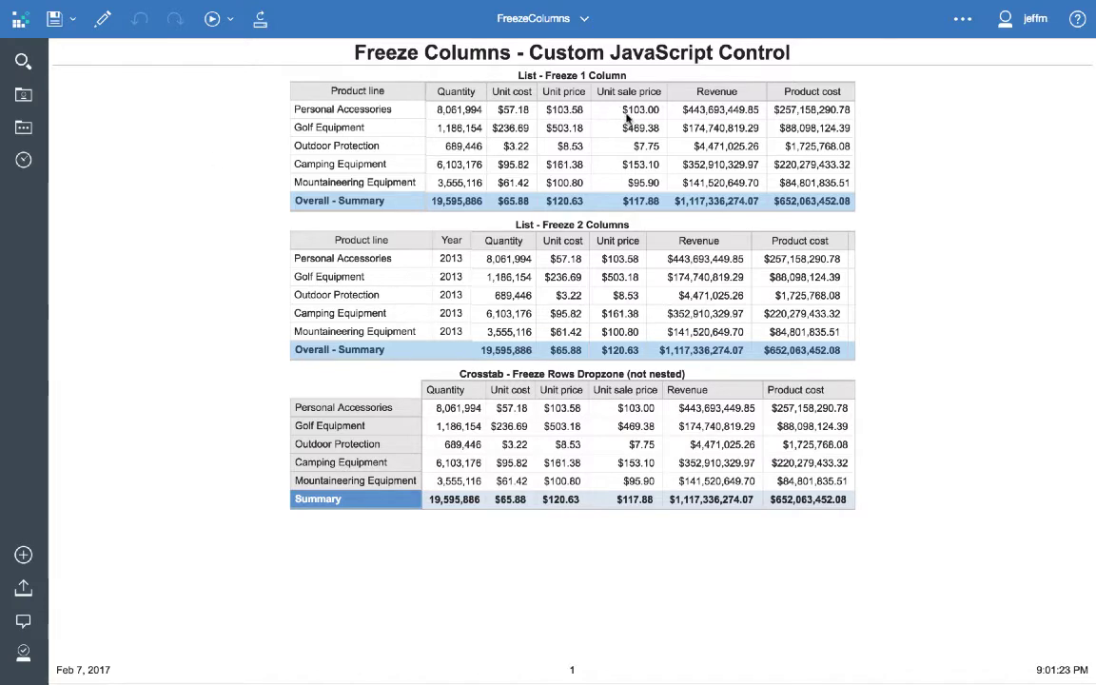
# Step: Scroll the running report output right and then back left
pyautogui.hscroll(5, 602, 137)
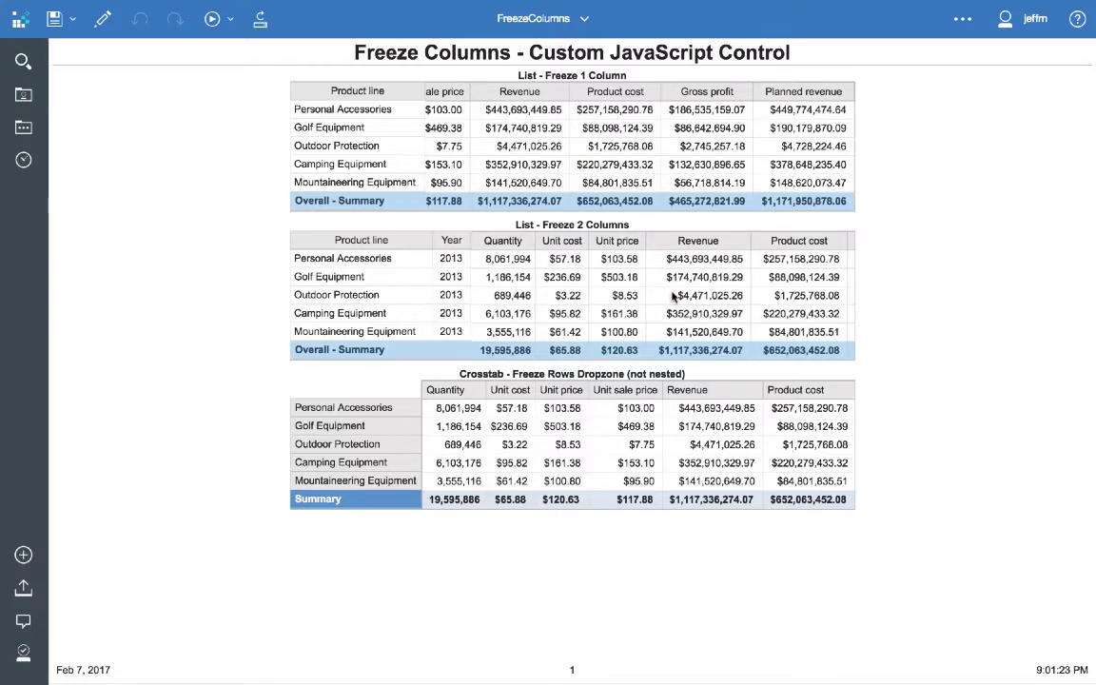
pyautogui.hscroll(5, 673, 295)
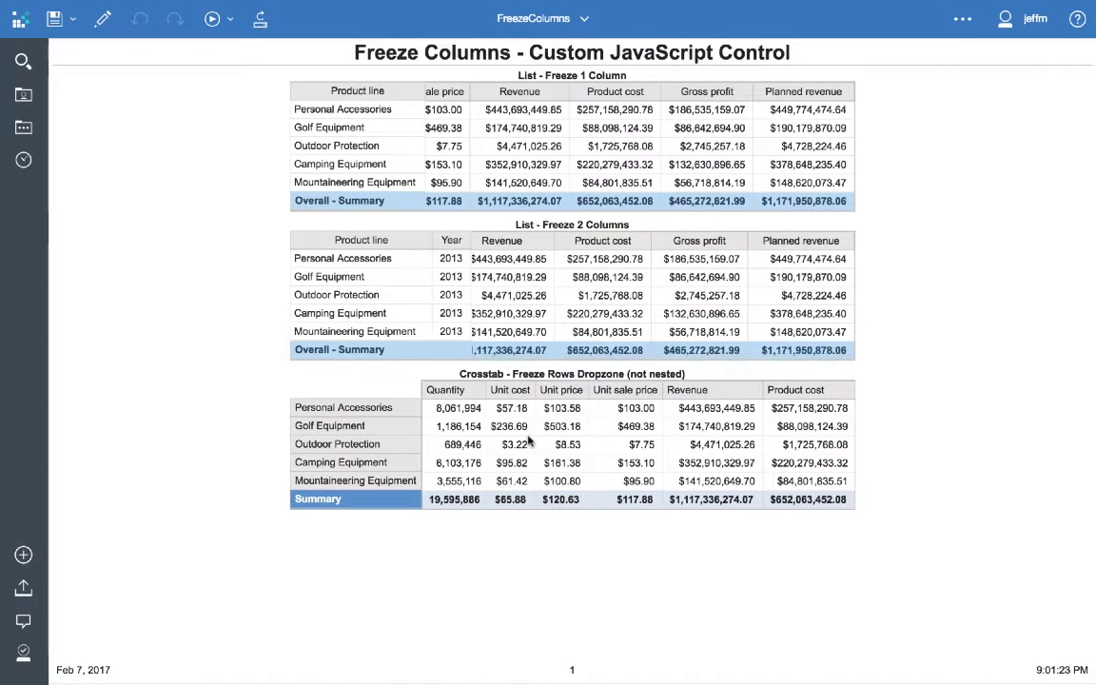
pyautogui.hscroll(2, 623, 458)
pyautogui.hscroll(3, 624, 458)
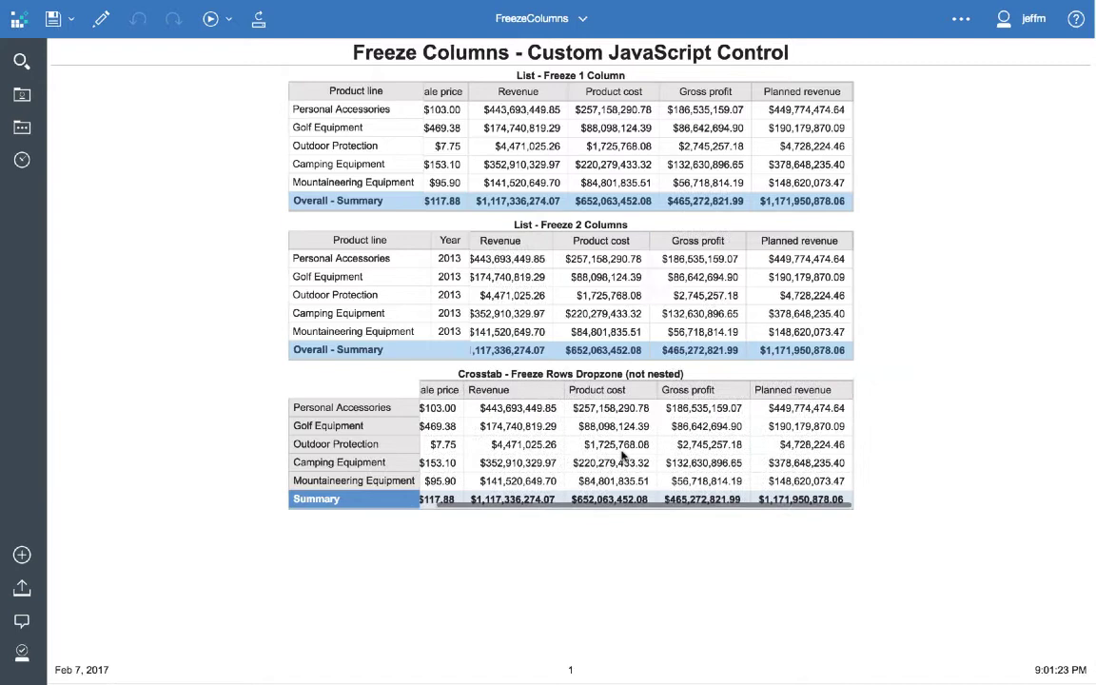
pyautogui.hscroll(-6, 614, 457)
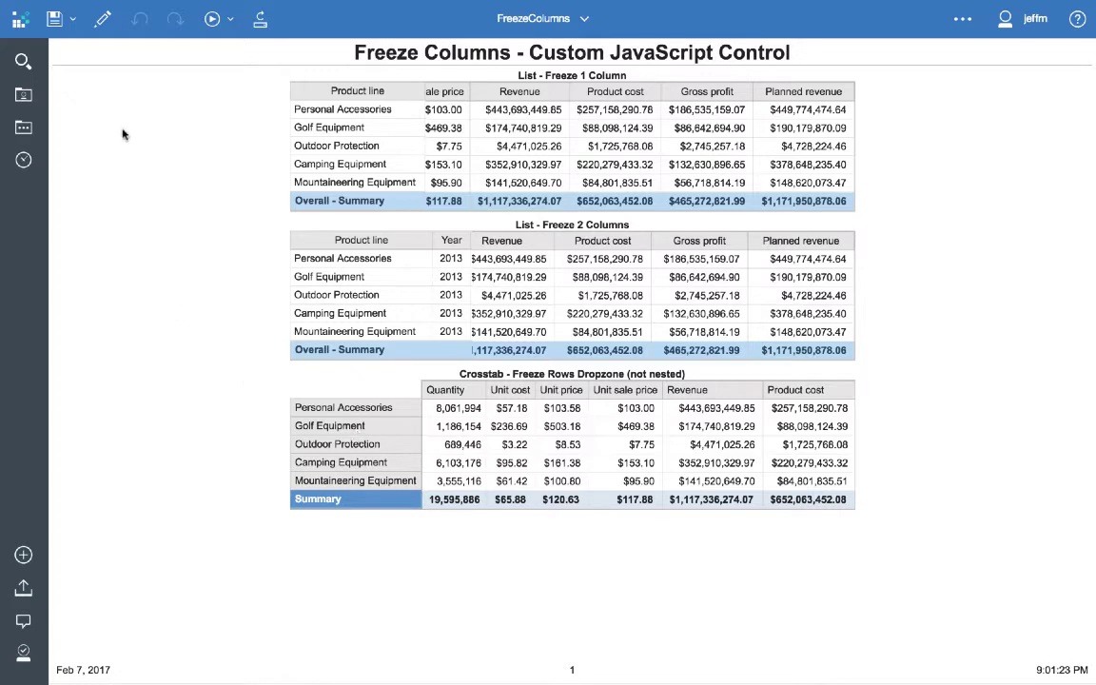
# Step: Switch the FreezeColumns report to edit mode and display the whole Freeze 1 Column list's properties
pyautogui.click(103, 20)
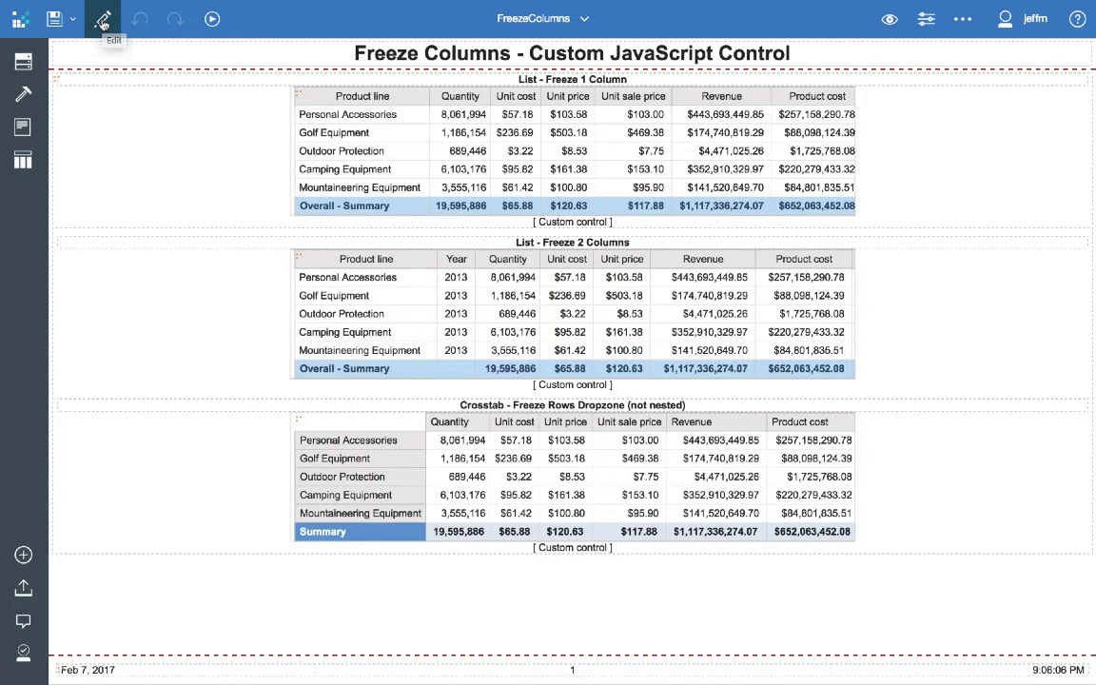
pyautogui.click(165, 187)
pyautogui.click(162, 182)
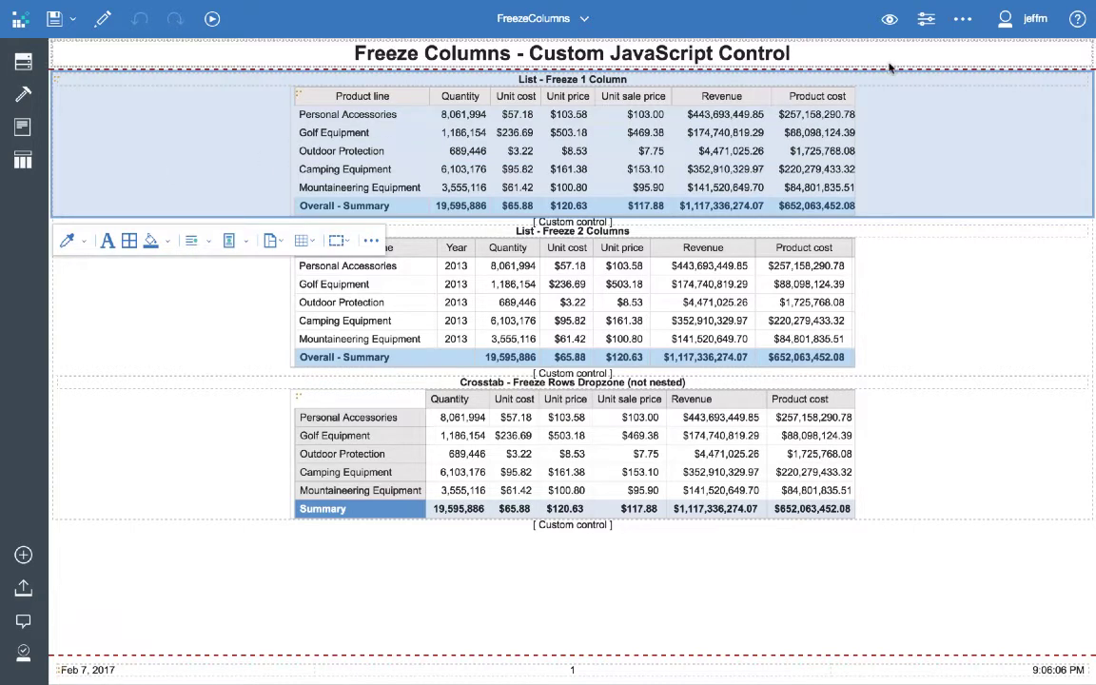
pyautogui.click(928, 26)
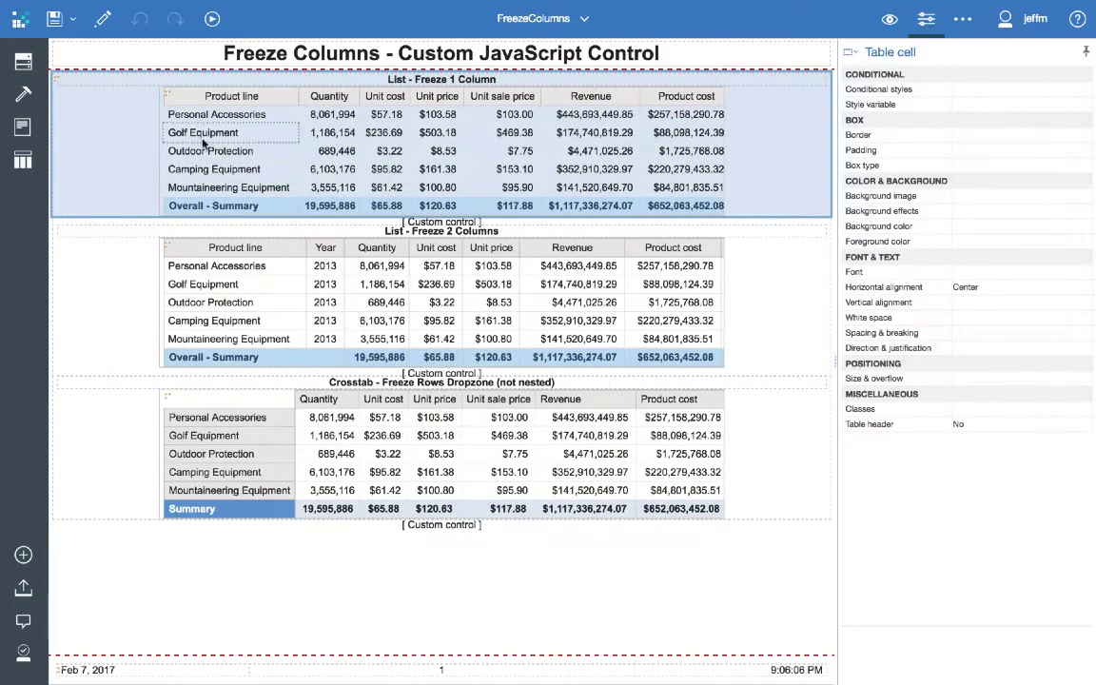
pyautogui.click(167, 97)
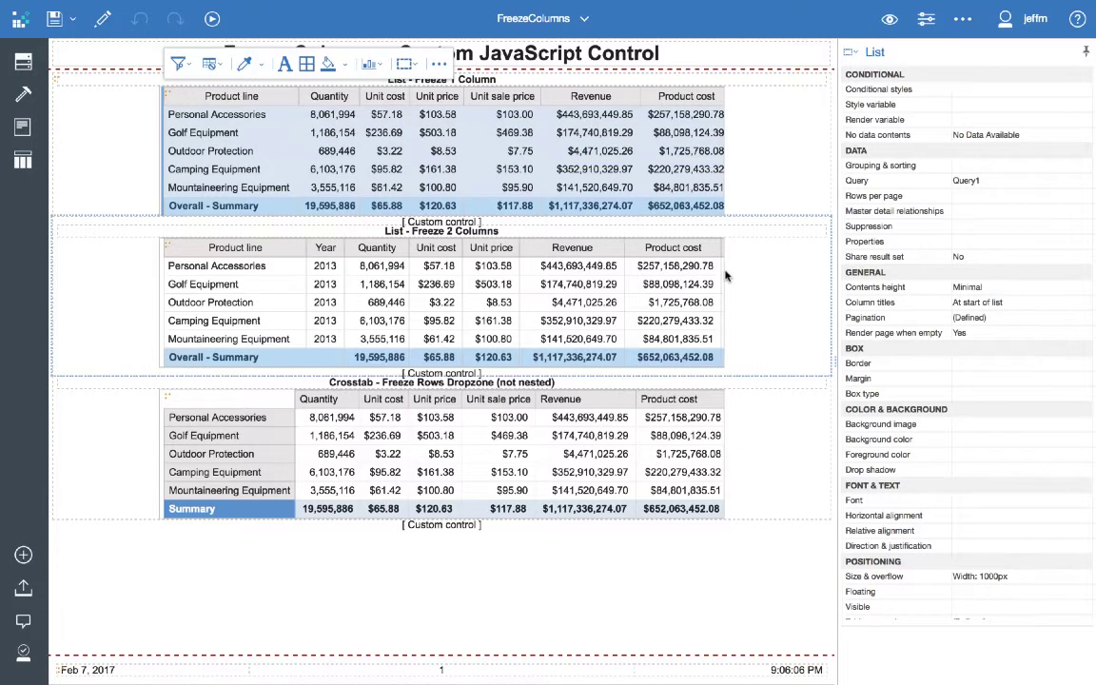
pyautogui.click(415, 70)
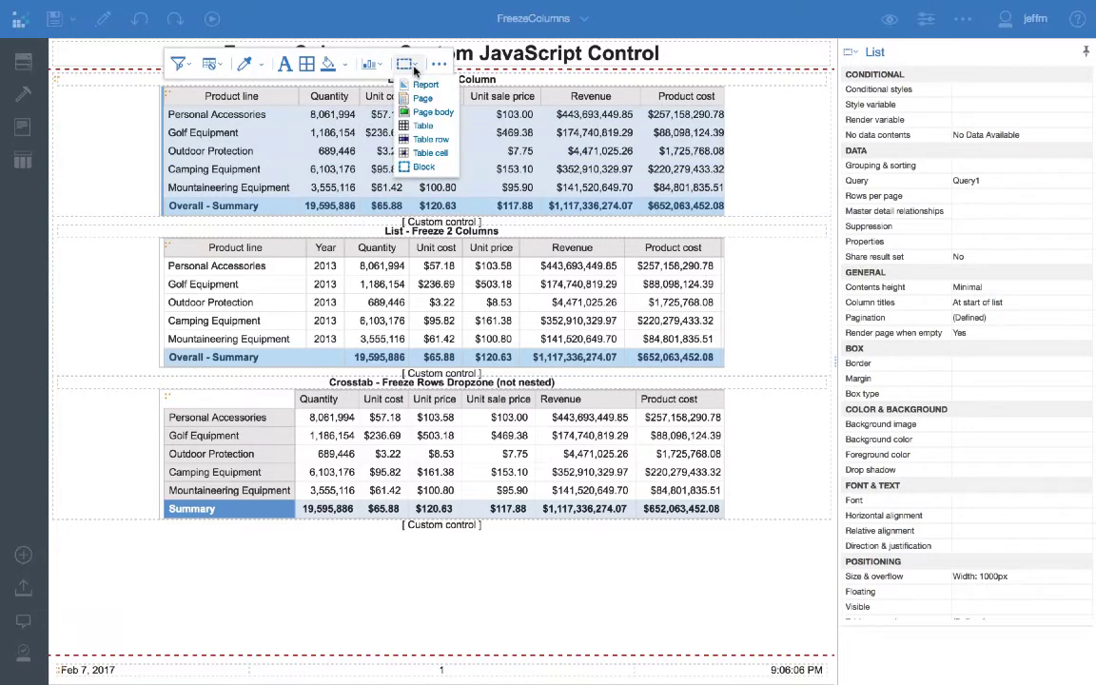
pyautogui.click(426, 166)
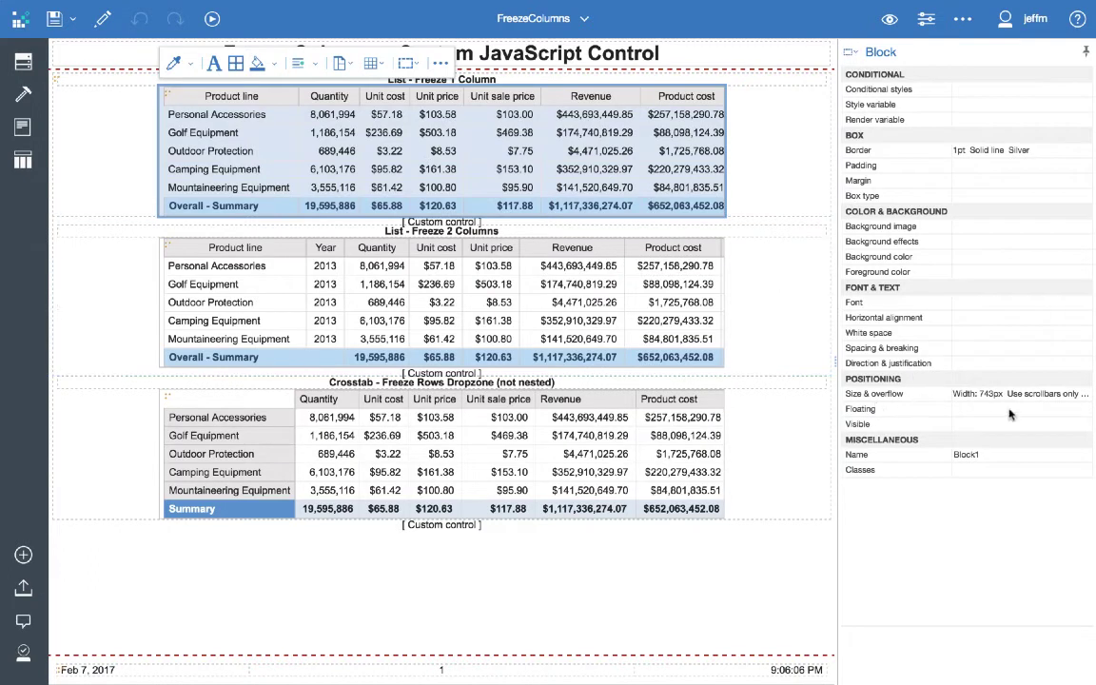
pyautogui.click(986, 395)
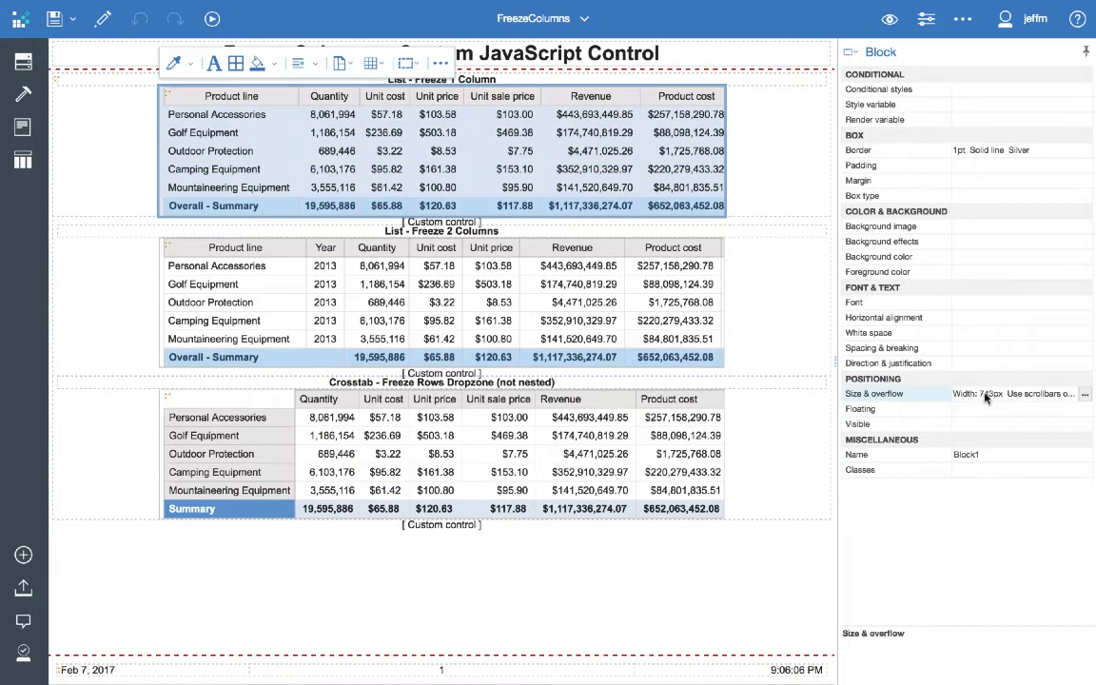
pyautogui.click(1085, 393)
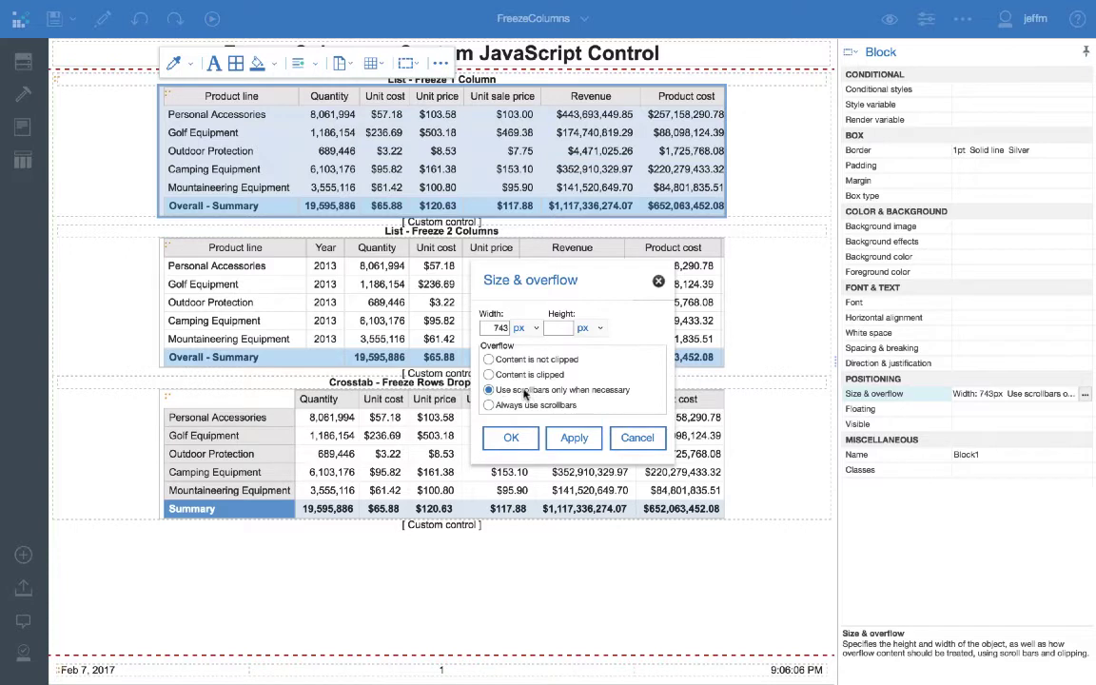
pyautogui.click(637, 438)
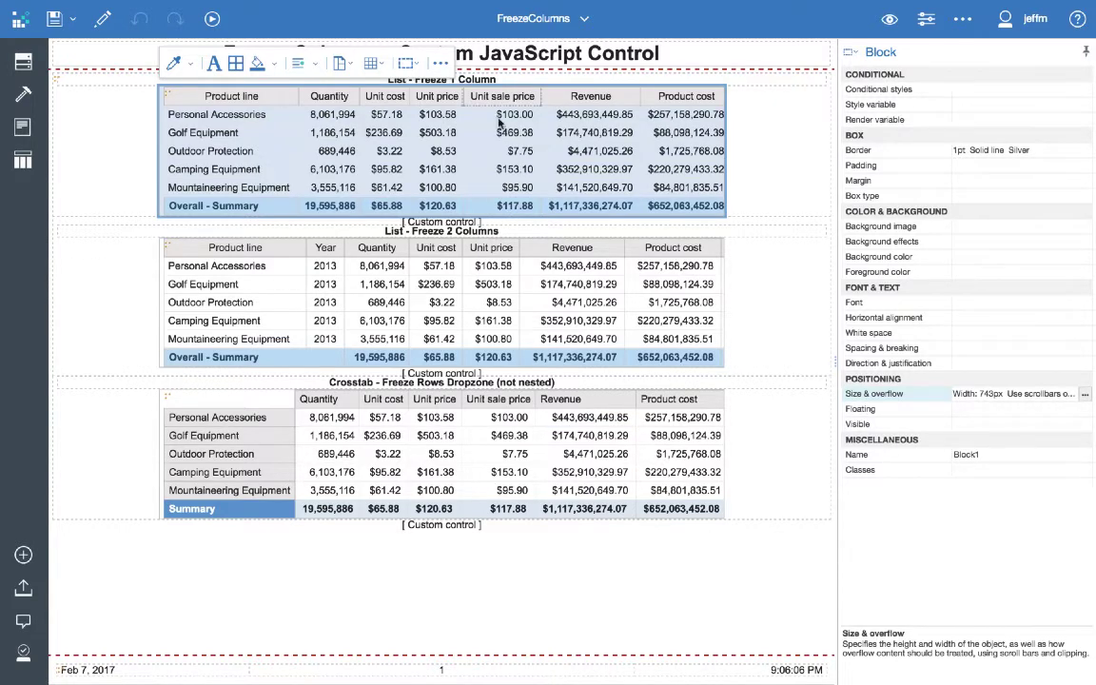
# Step: Inspect Block2 wrapping the Freeze 2 Columns list, then Block3 wrapping the crosstab
pyautogui.click(154, 224)
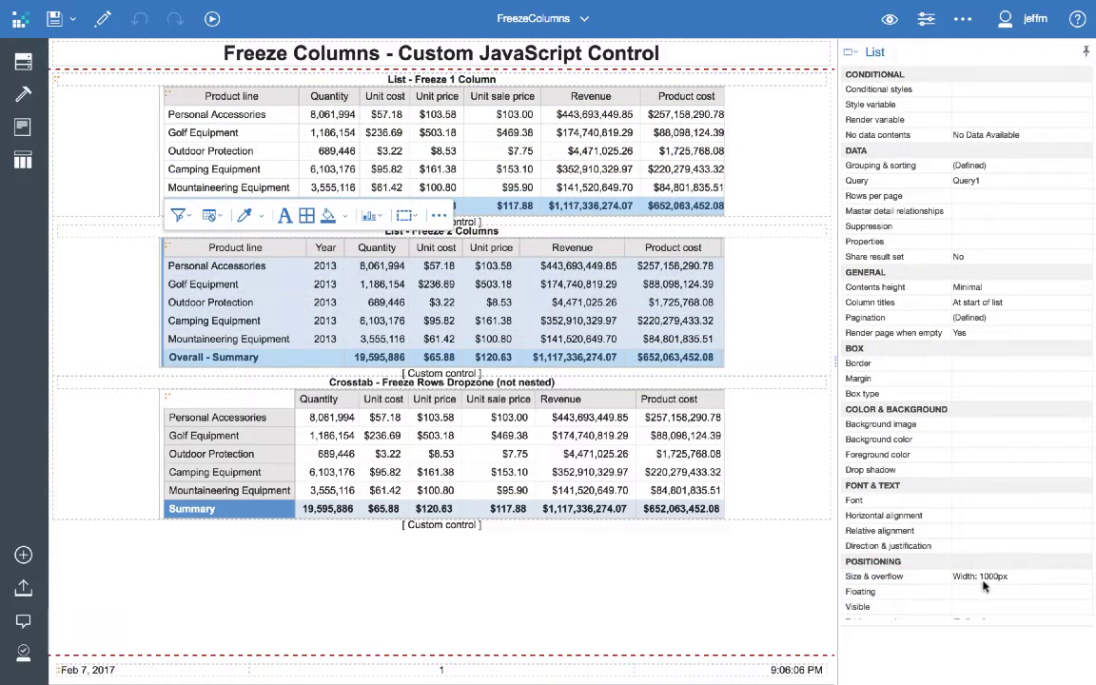
pyautogui.click(413, 218)
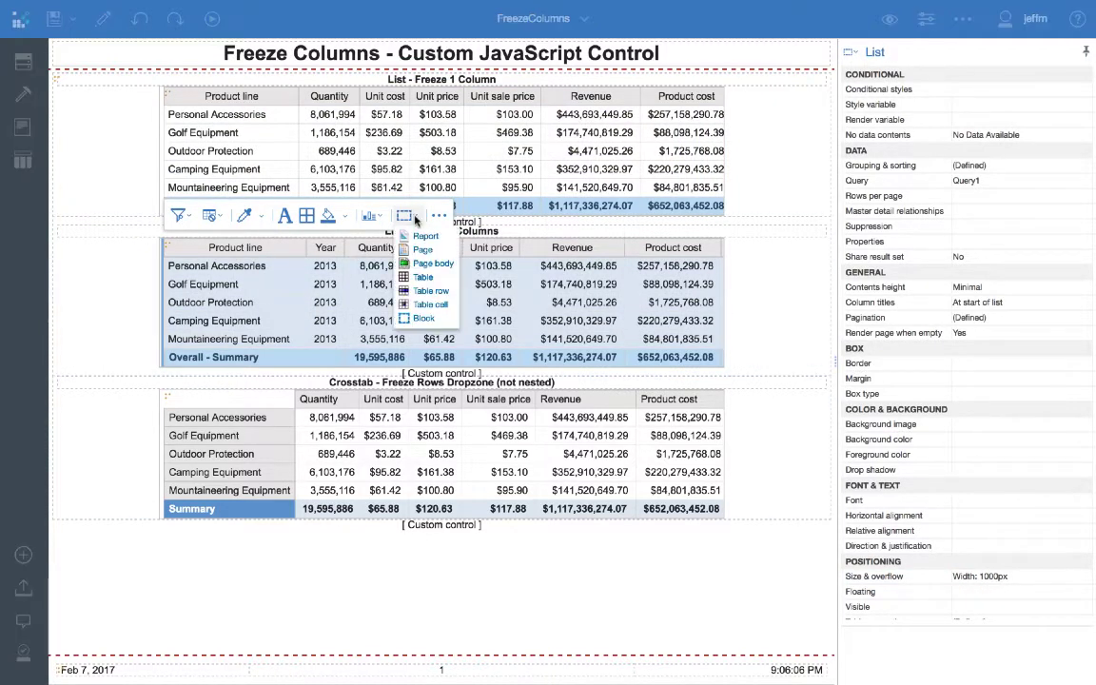
pyautogui.click(419, 318)
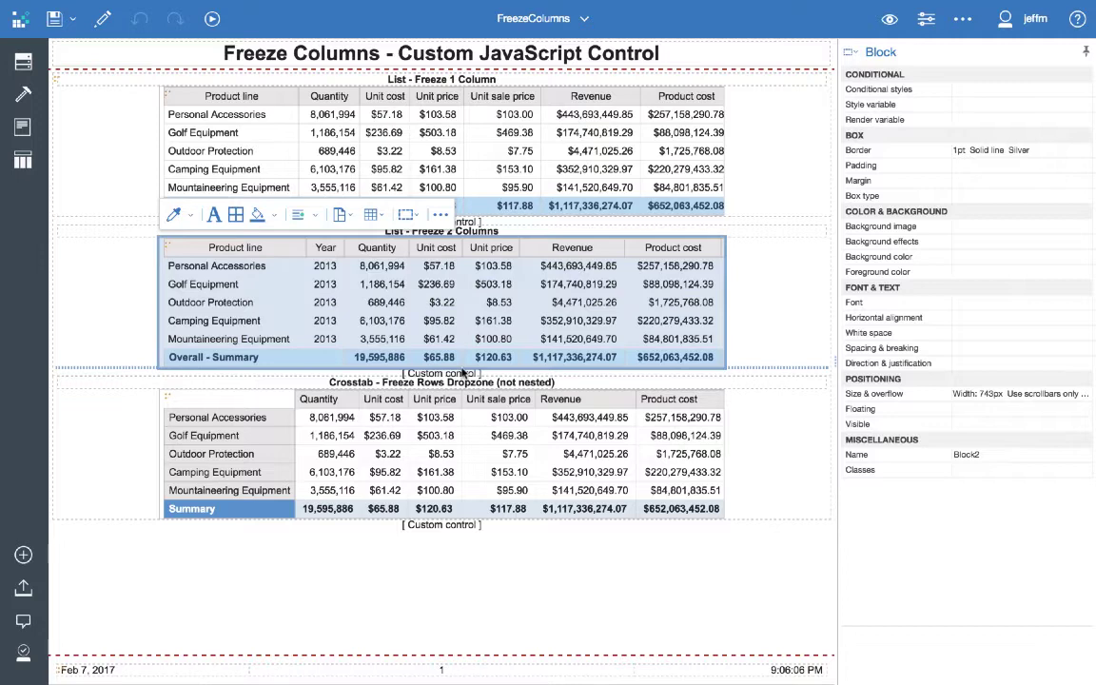
pyautogui.click(168, 399)
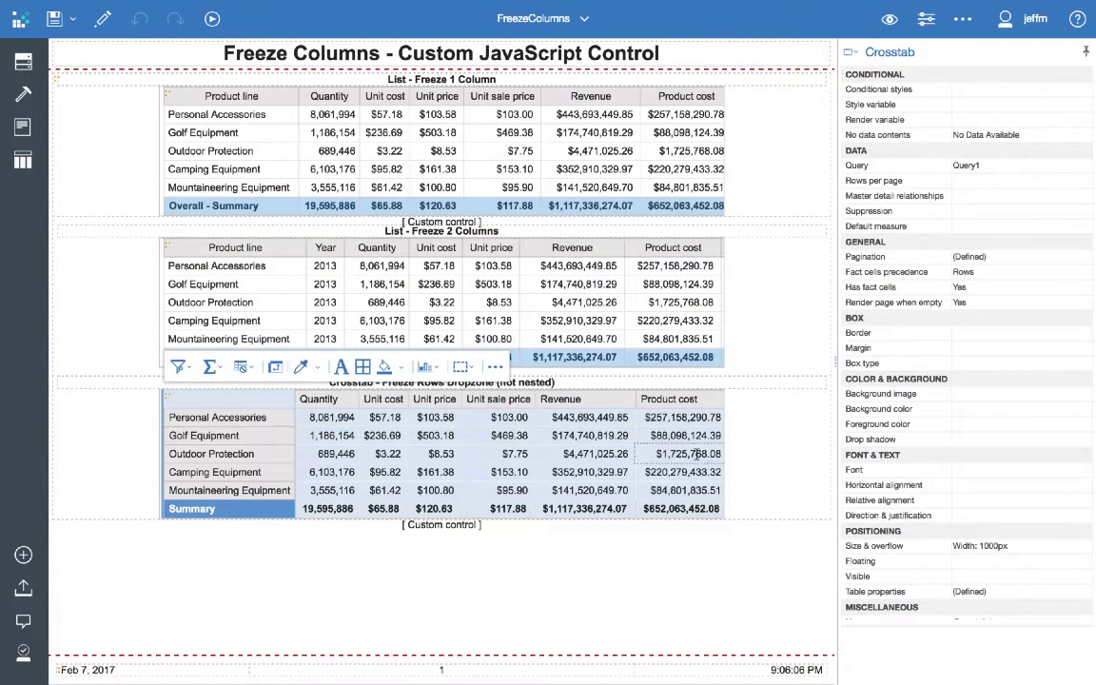
pyautogui.click(469, 368)
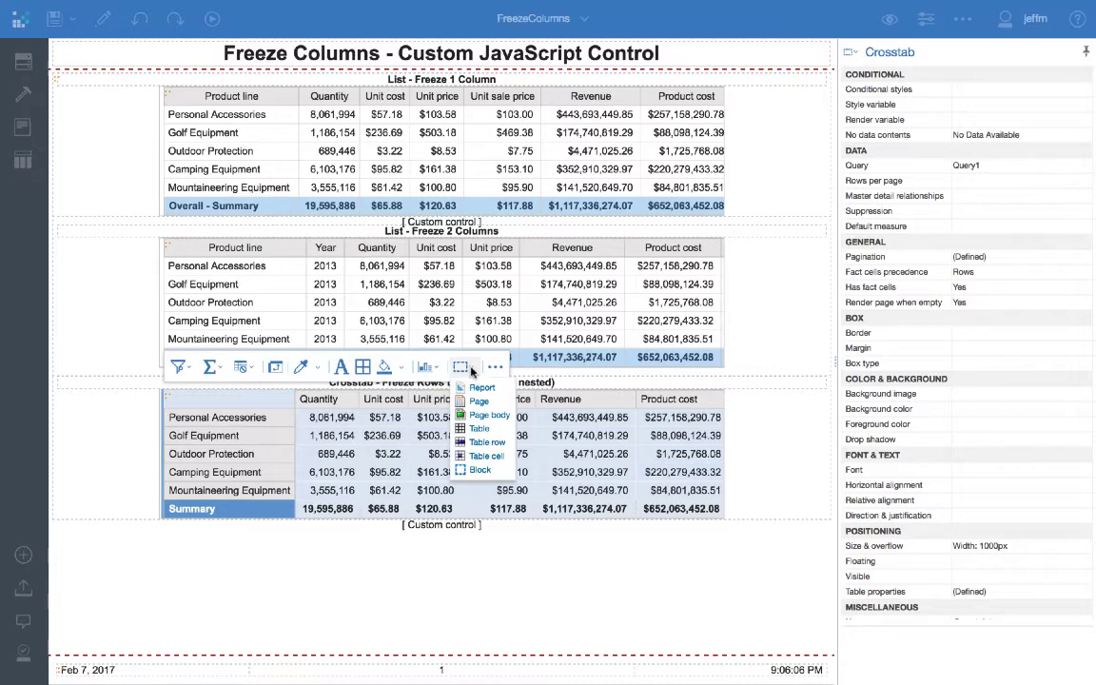
pyautogui.click(478, 470)
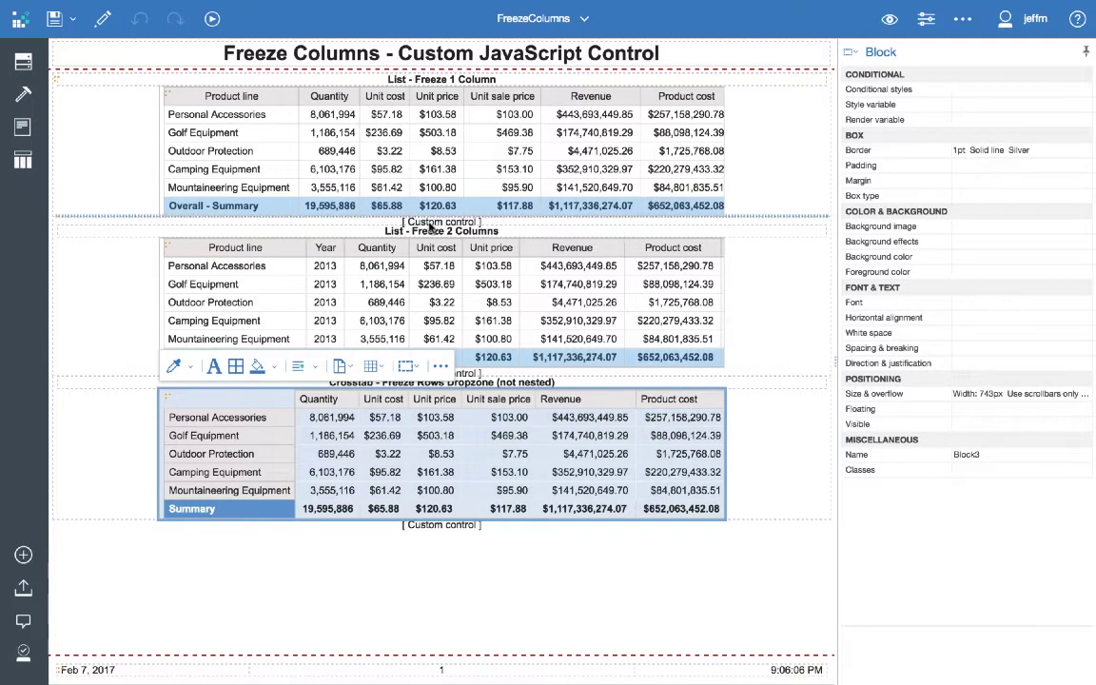
# Step: Select the first list's custom control and switch to the Page structure view
pyautogui.click(430, 223)
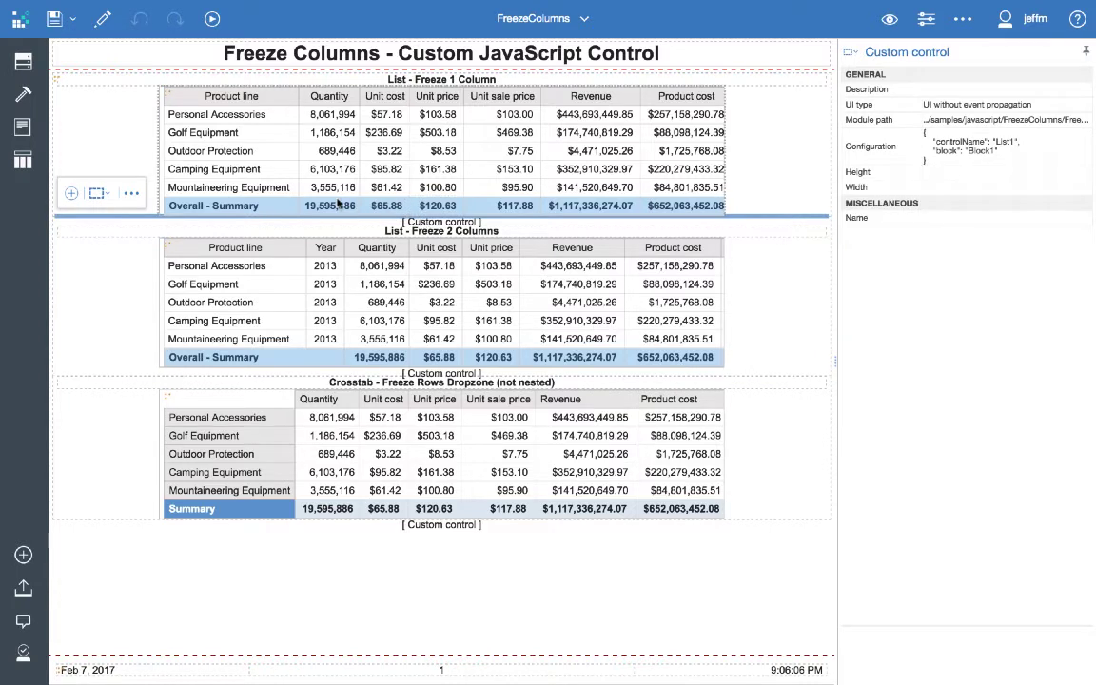
pyautogui.click(889, 18)
pyautogui.click(890, 120)
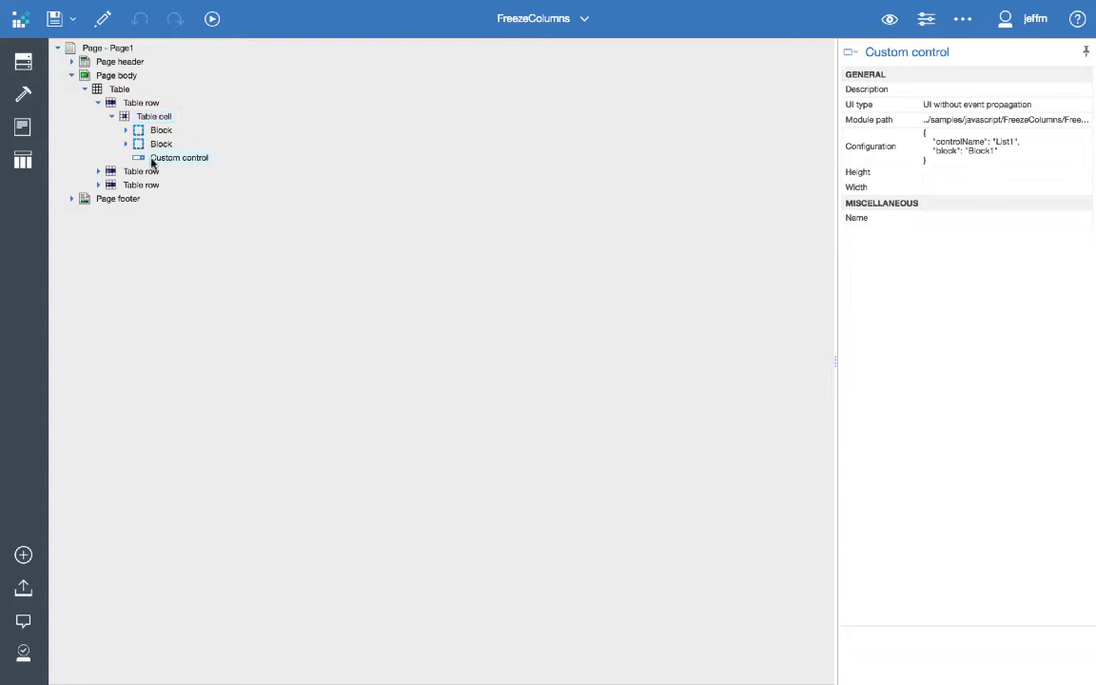
# Step: Expand the table rows to reveal each row's lists and crosstab, then collapse them again
pyautogui.click(98, 171)
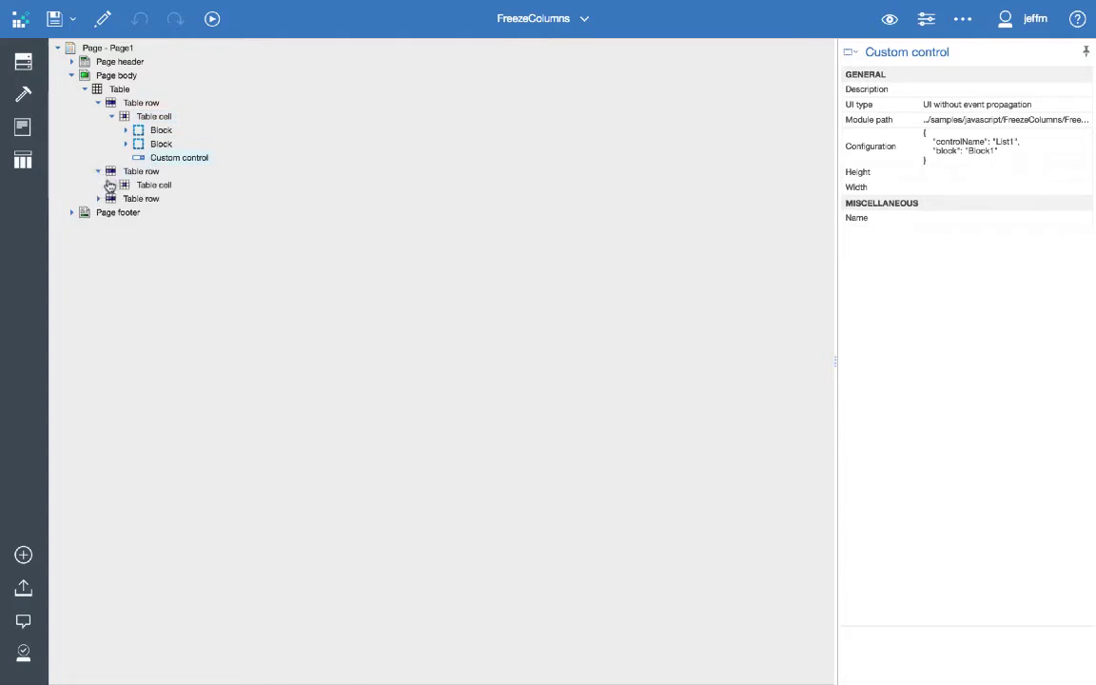
pyautogui.click(112, 185)
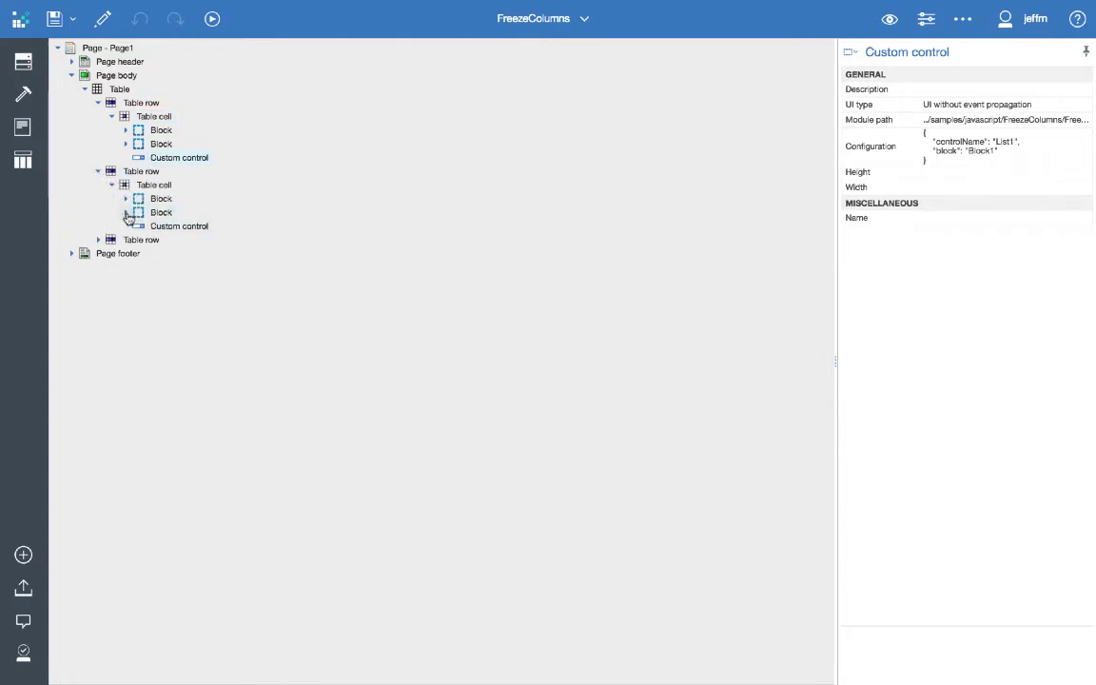
pyautogui.click(126, 213)
pyautogui.click(126, 144)
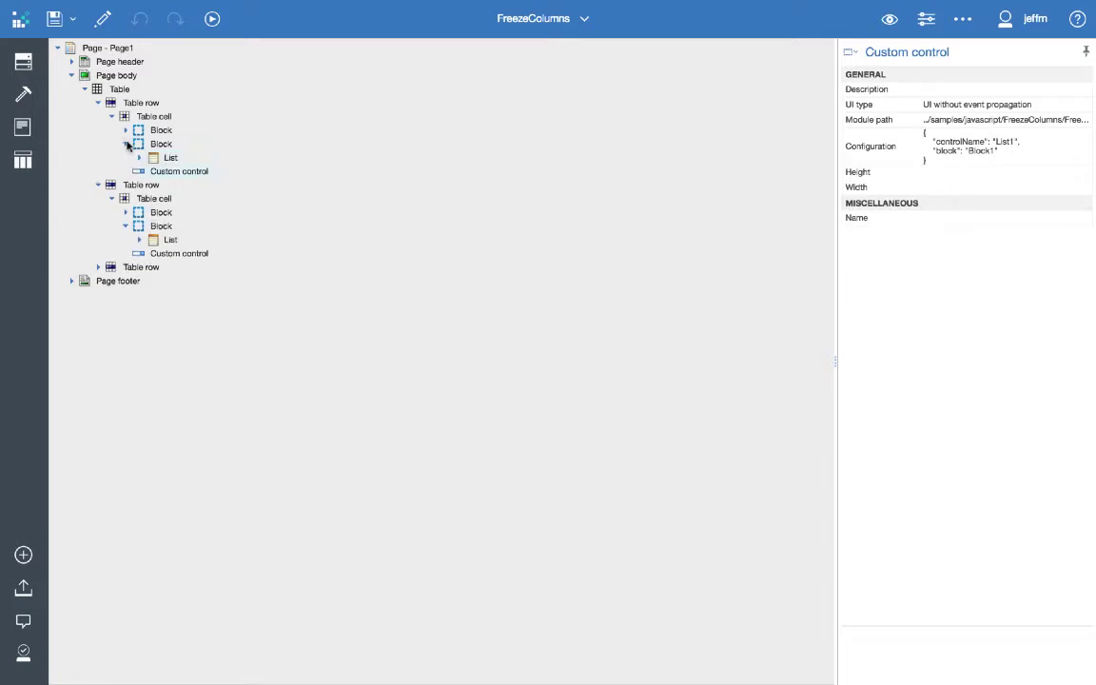
pyautogui.click(98, 266)
pyautogui.click(111, 281)
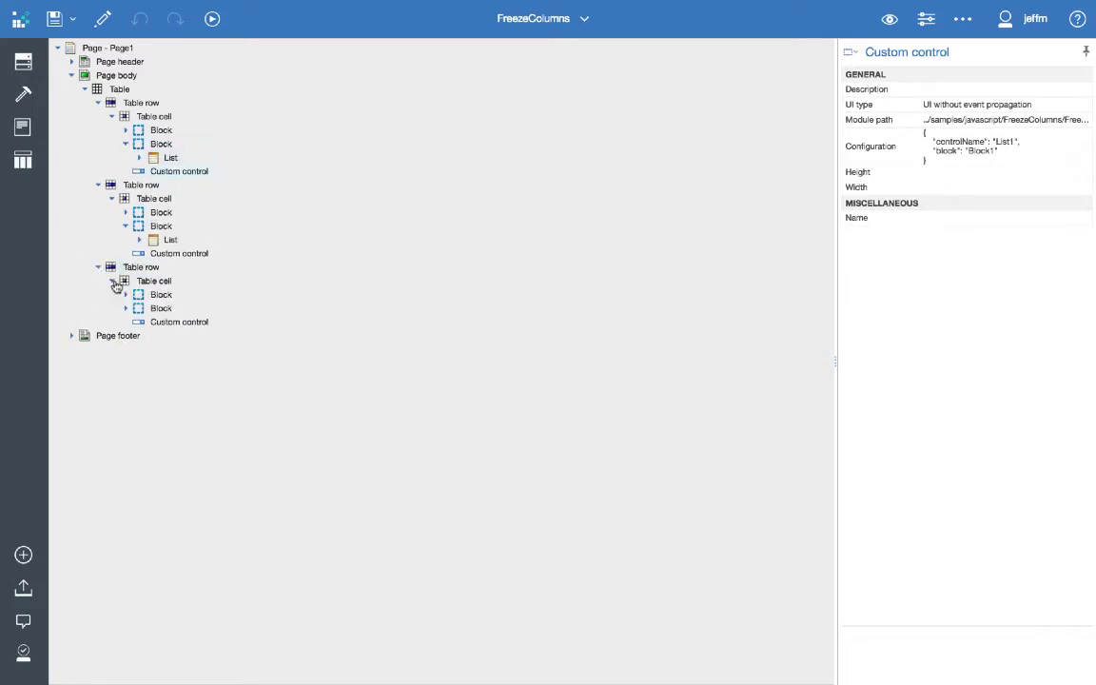
pyautogui.click(126, 308)
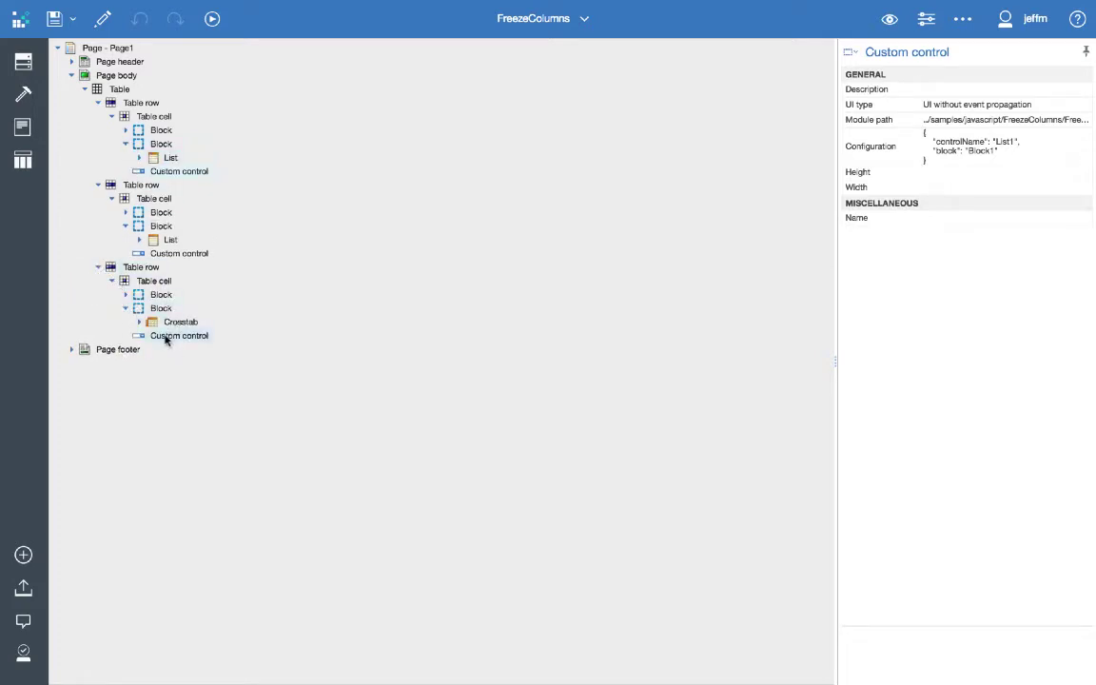
pyautogui.click(126, 308)
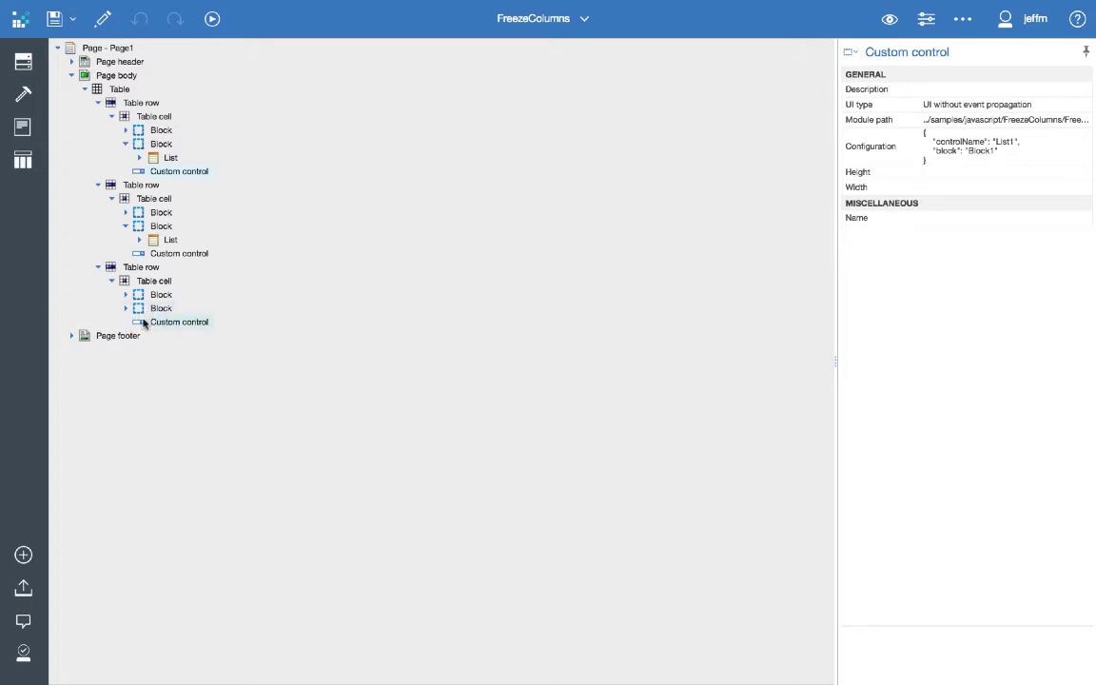
pyautogui.click(125, 225)
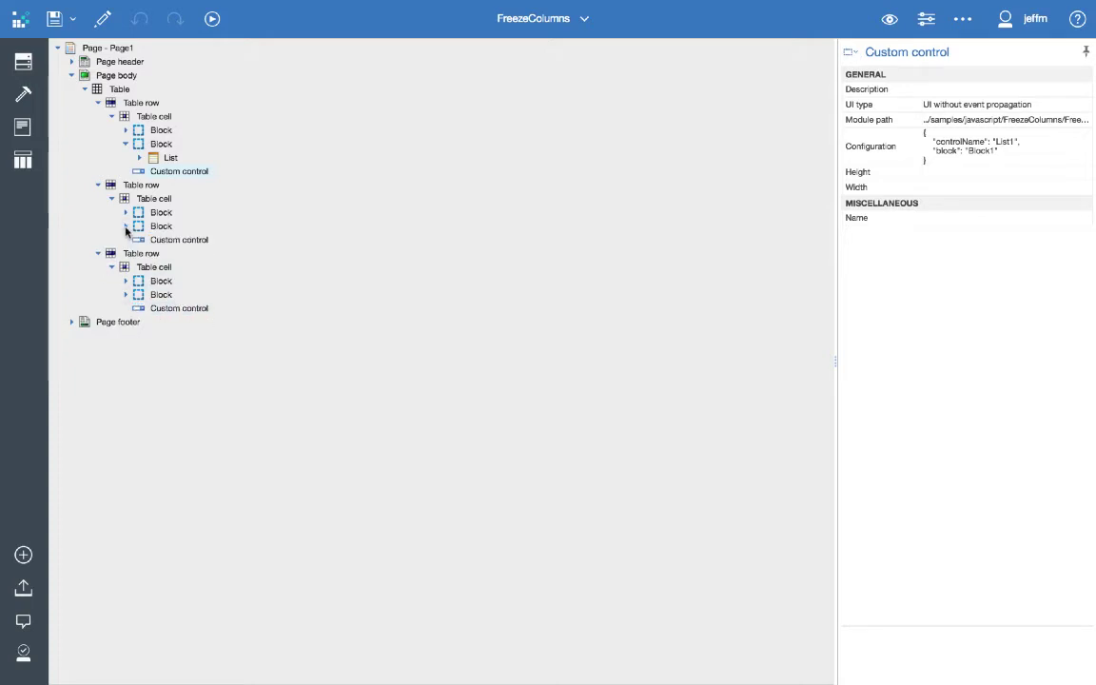
pyautogui.click(890, 18)
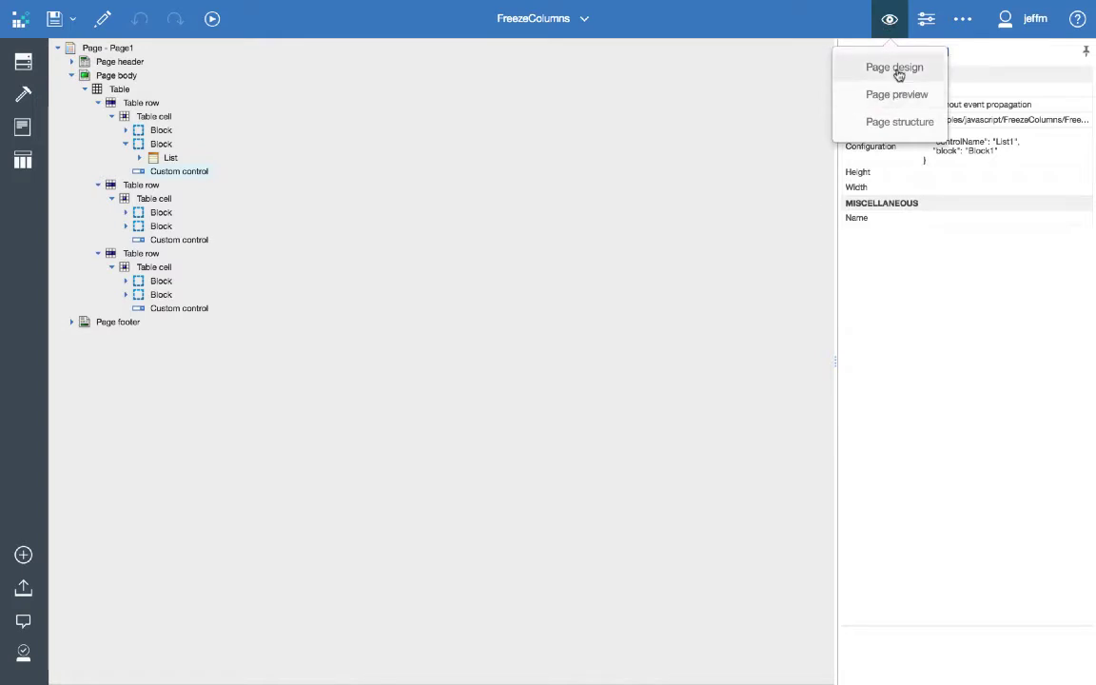
# Step: Back in Page design, view the module path ../samples/javascript/FreezeColumns/FreezeColumns unchanged, then the control's Configuration
pyautogui.click(897, 70)
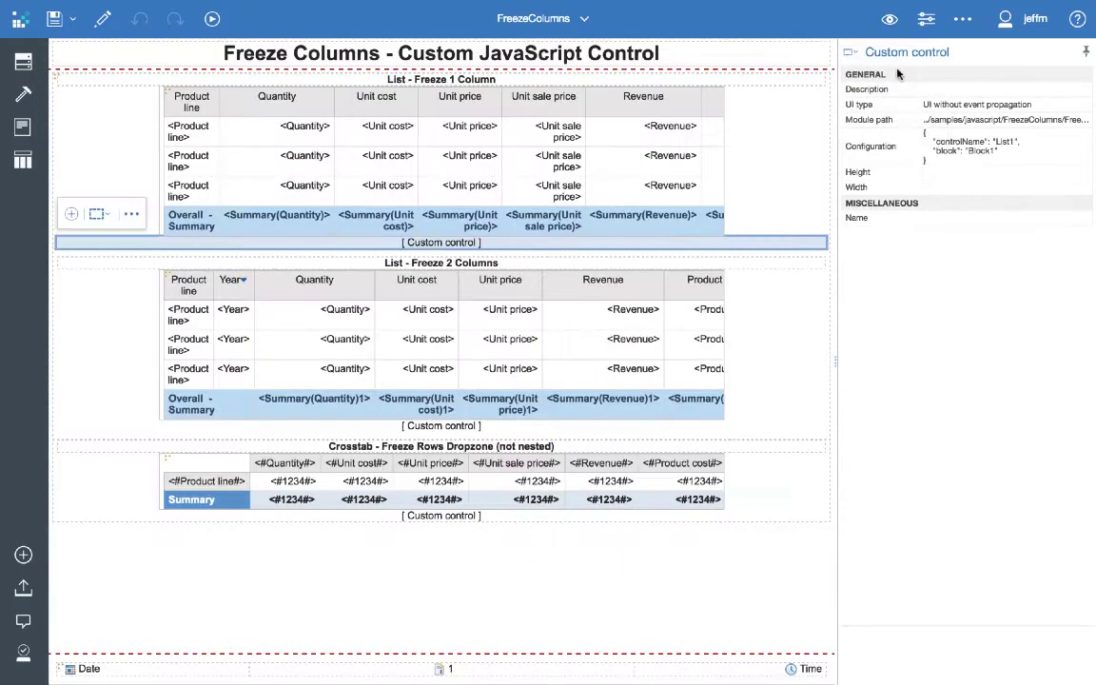
pyautogui.click(969, 125)
pyautogui.click(1085, 120)
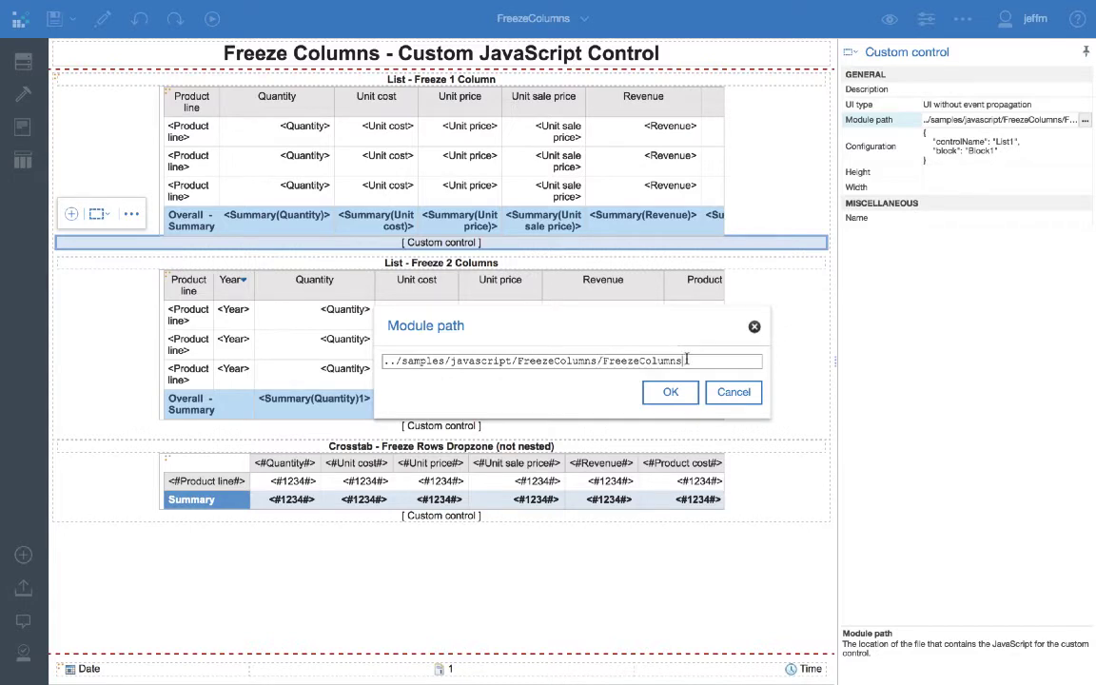
pyautogui.moveTo(687, 360); pyautogui.dragTo(603, 358)
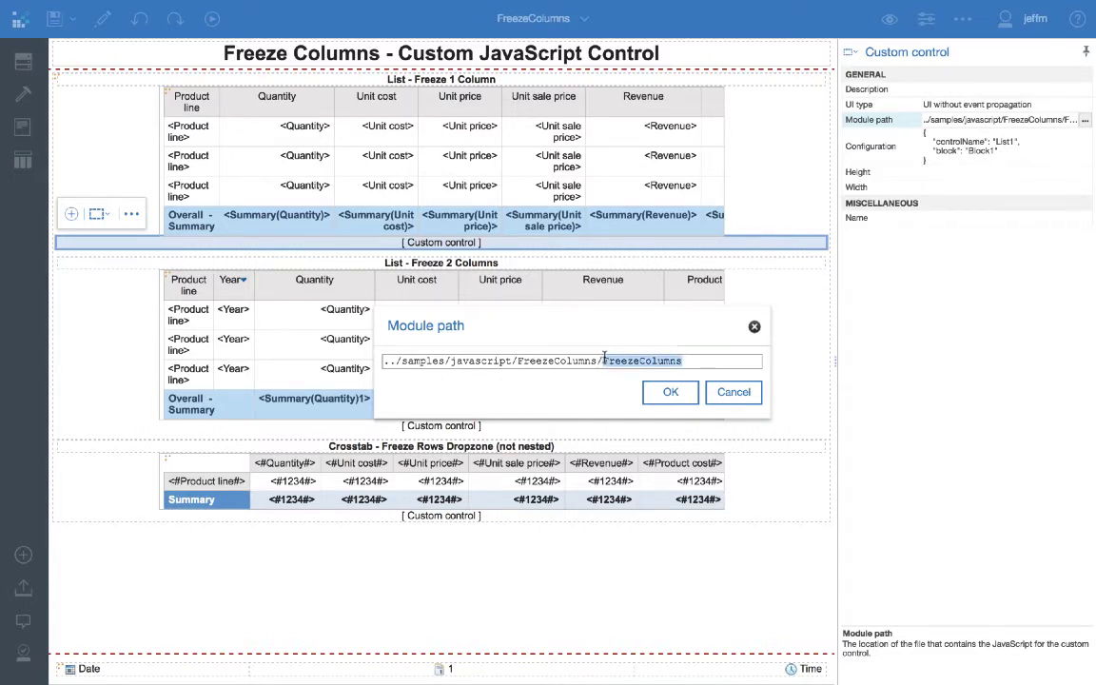
pyautogui.click(733, 391)
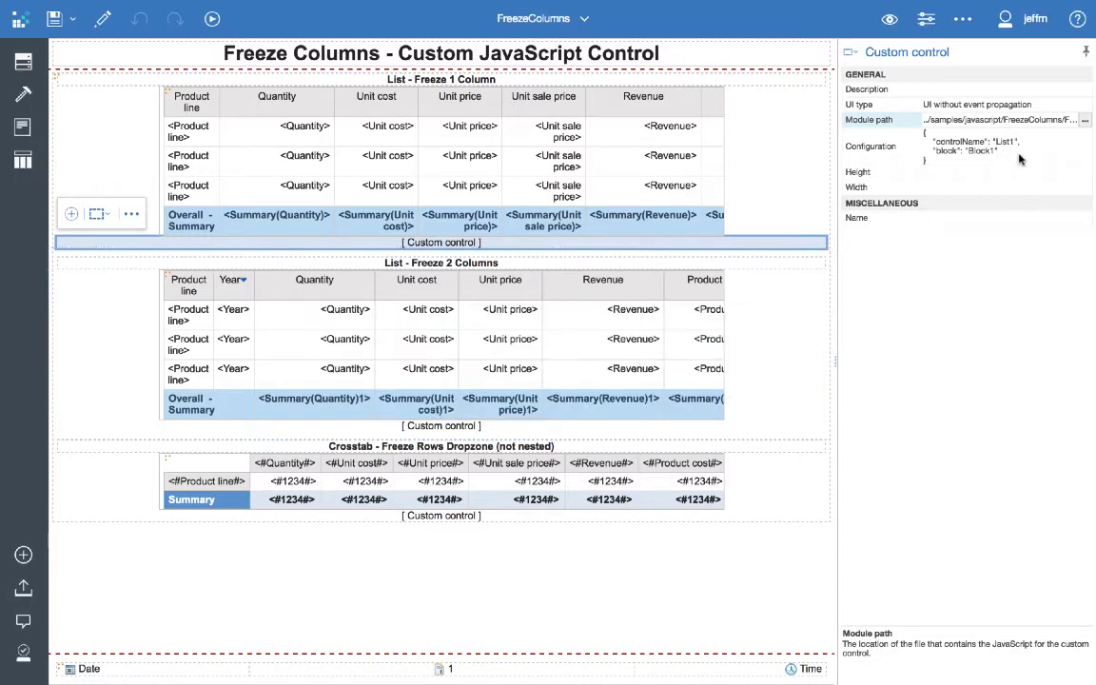
pyautogui.click(1084, 147)
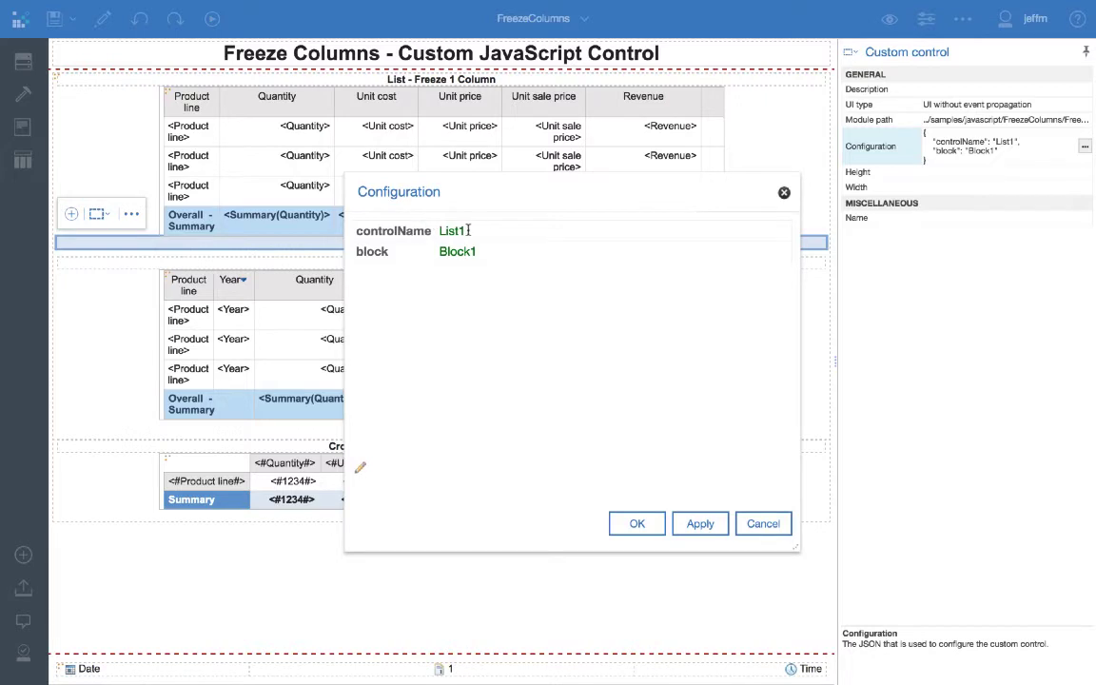
# Step: View the Freeze 2 Columns list's custom control configuration, then select the crosstab's custom control
pyautogui.click(764, 522)
pyautogui.click(168, 276)
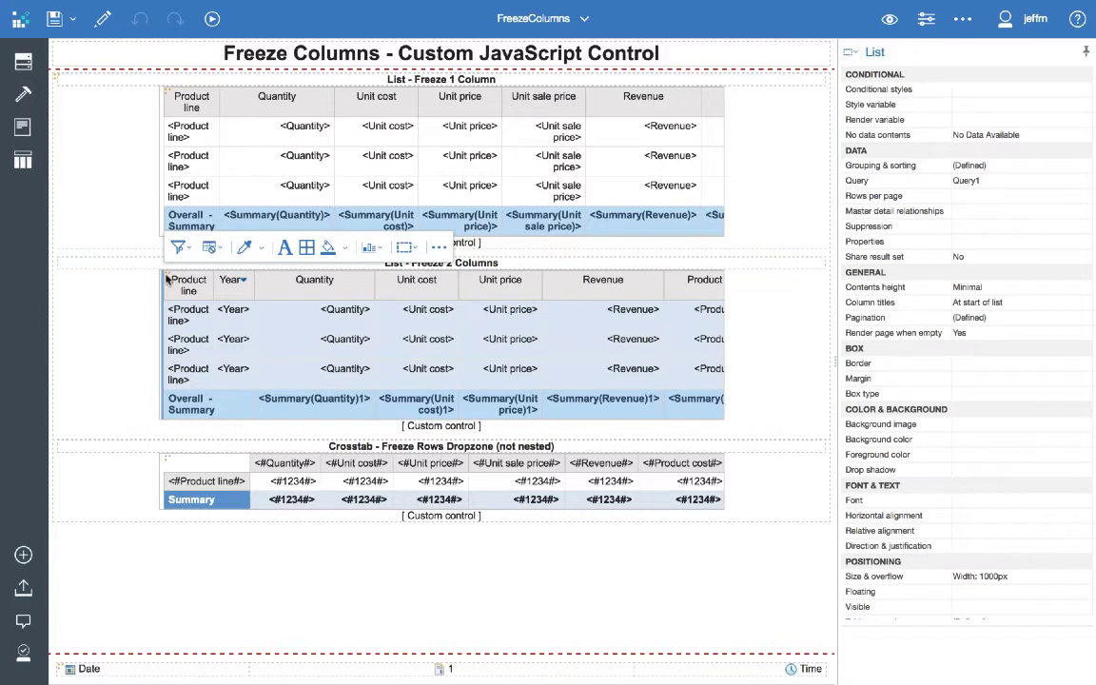
pyautogui.click(453, 427)
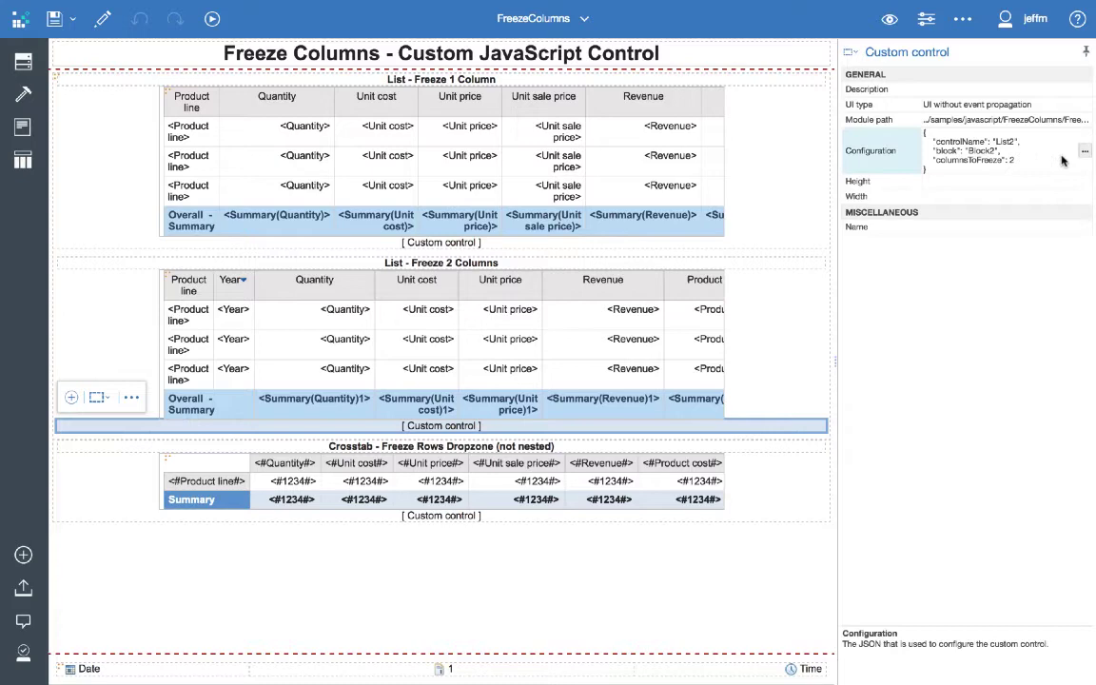
pyautogui.click(978, 141)
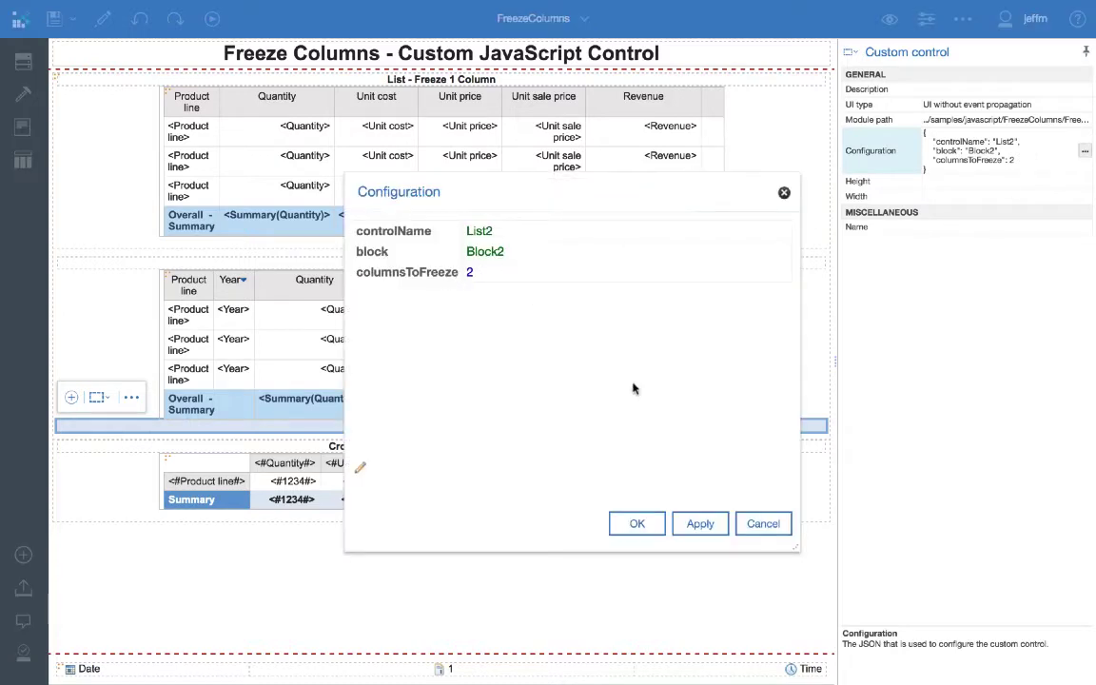
pyautogui.click(764, 524)
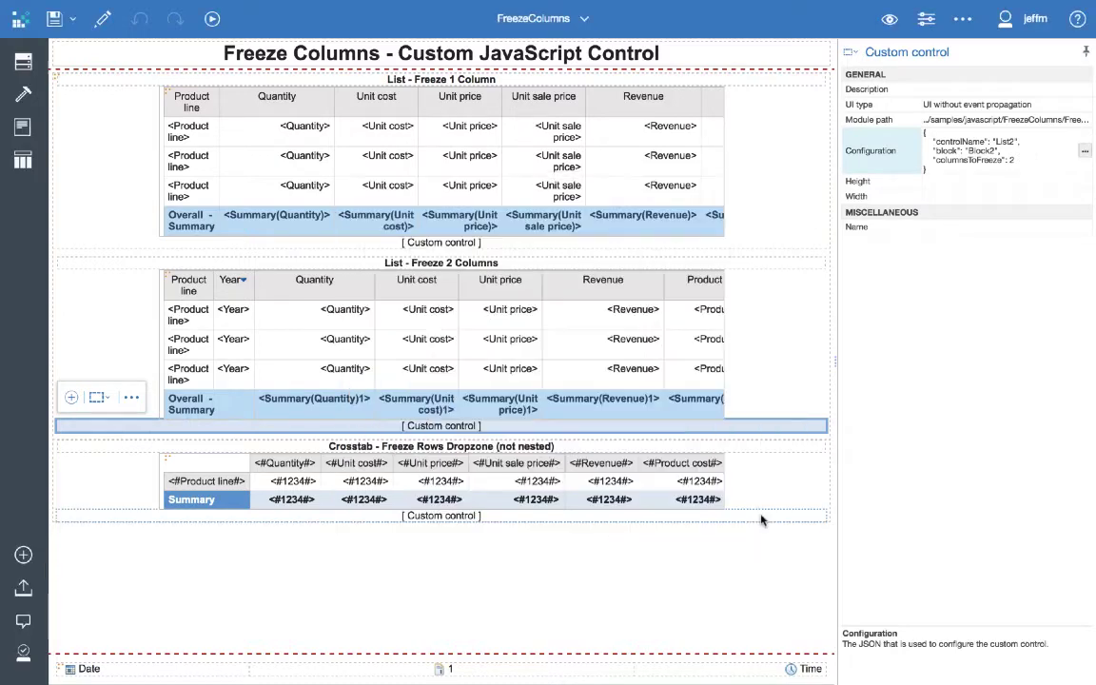
pyautogui.click(447, 516)
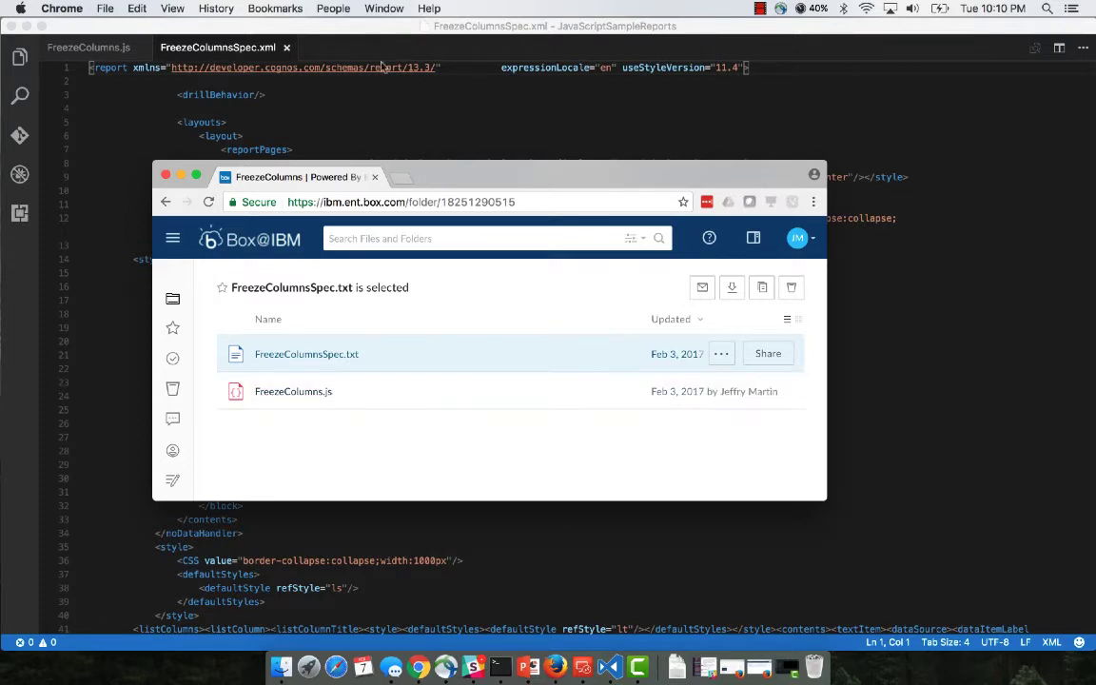
# Step: Bring Visual Studio Code forward and display FreezeColumns.js
pyautogui.click(316, 54)
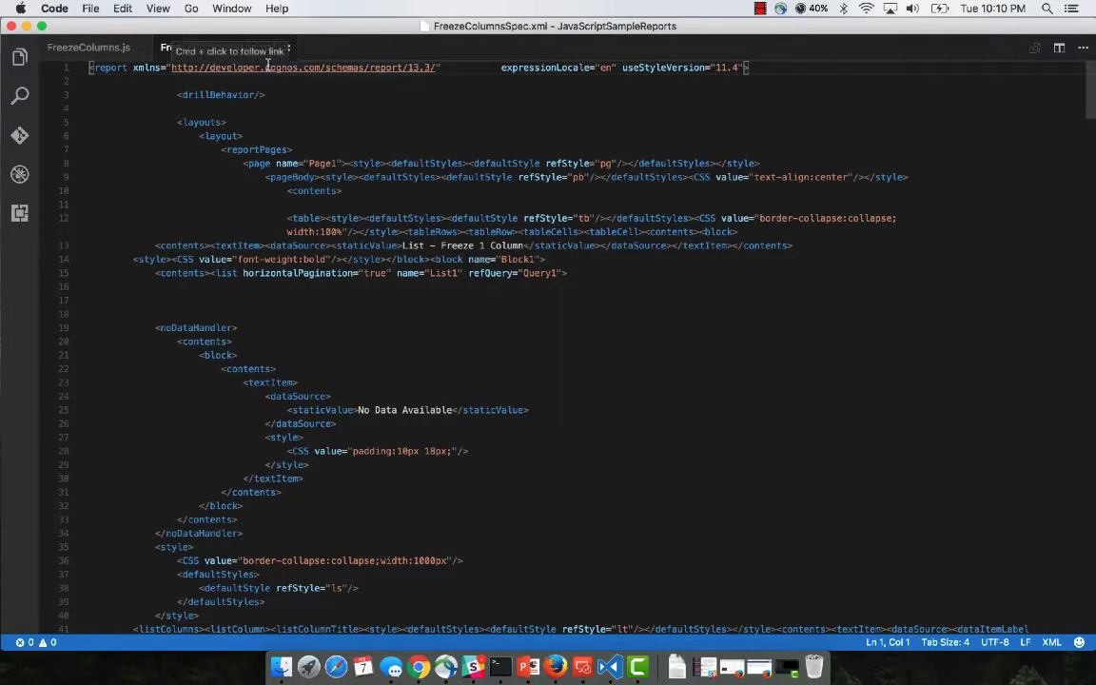
pyautogui.click(103, 49)
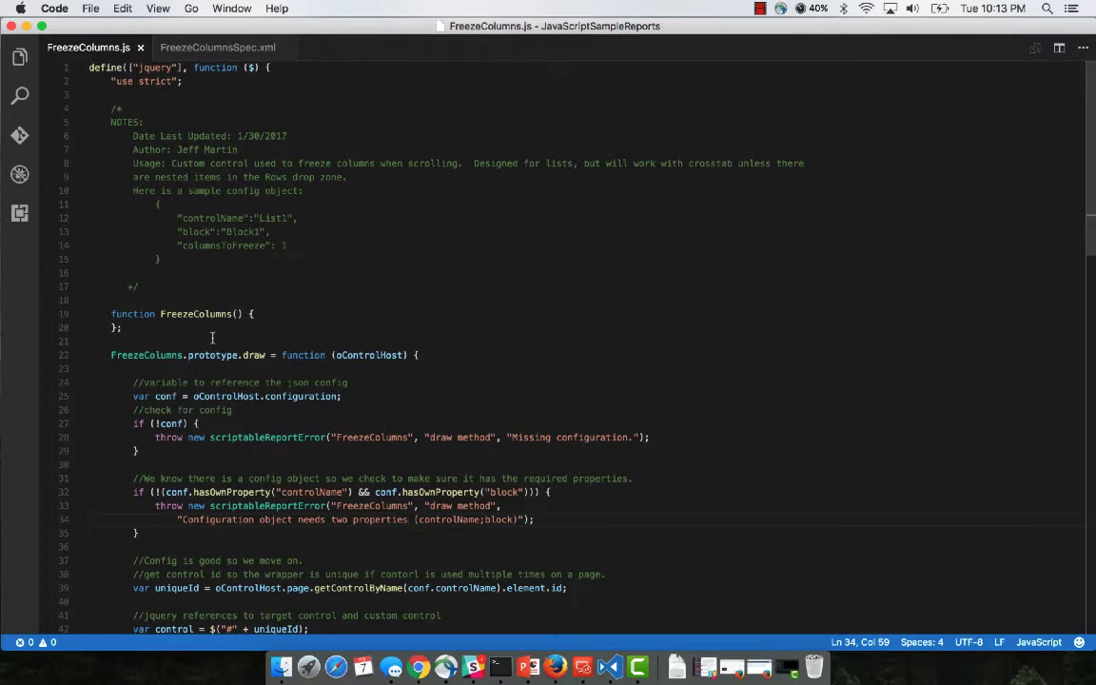
# Step: Read through FreezeColumns.js down to the calculateWidth function
pyautogui.scroll(-6, 213, 338)
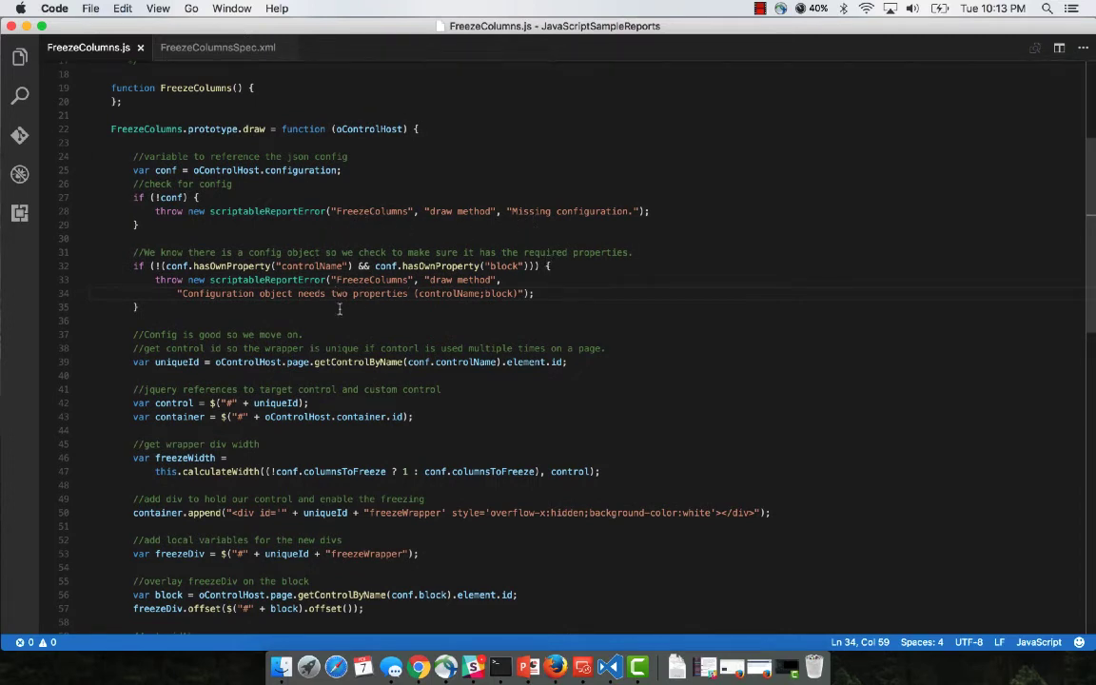
pyautogui.scroll(-4, 338, 309)
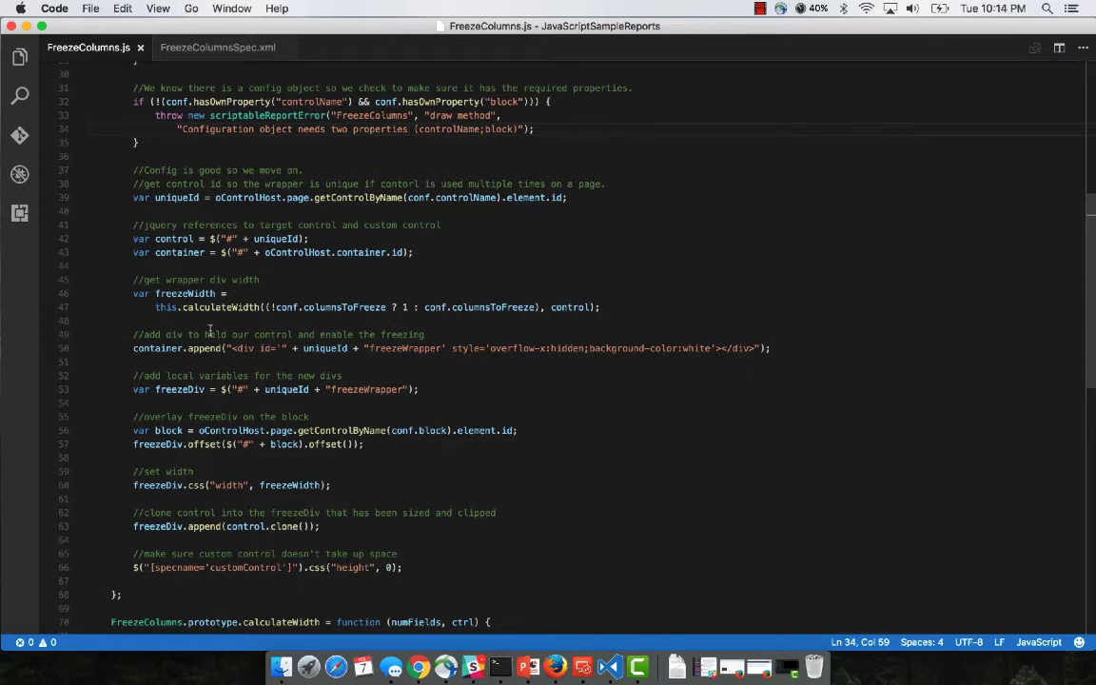
pyautogui.scroll(-3, 209, 328)
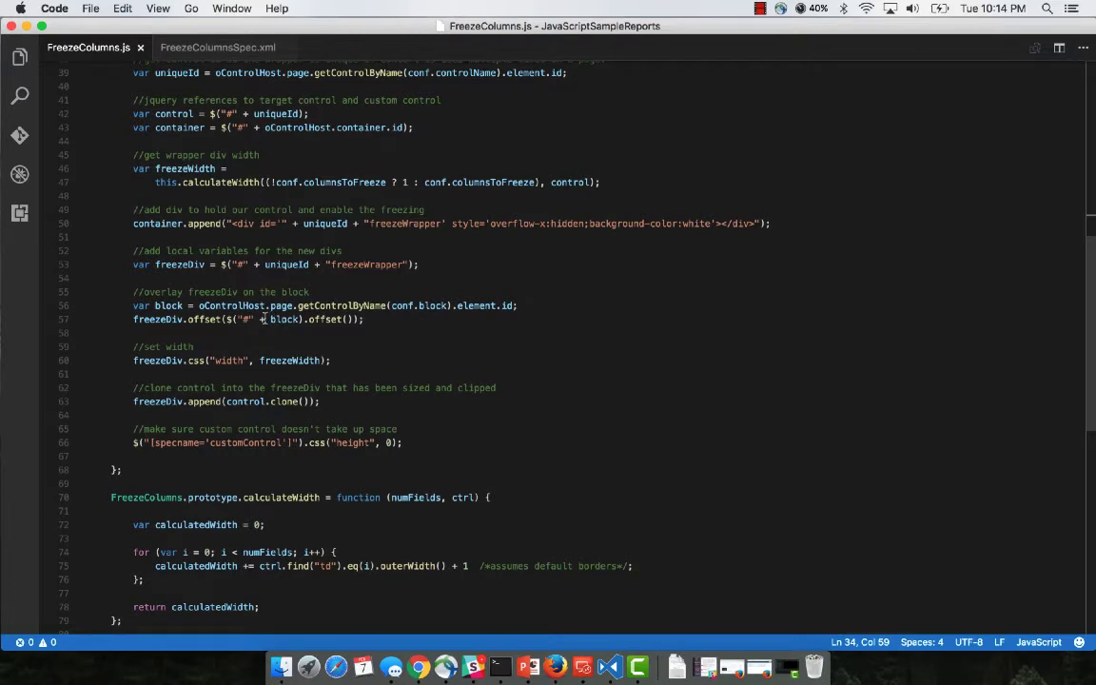
pyautogui.moveTo(281, 324)
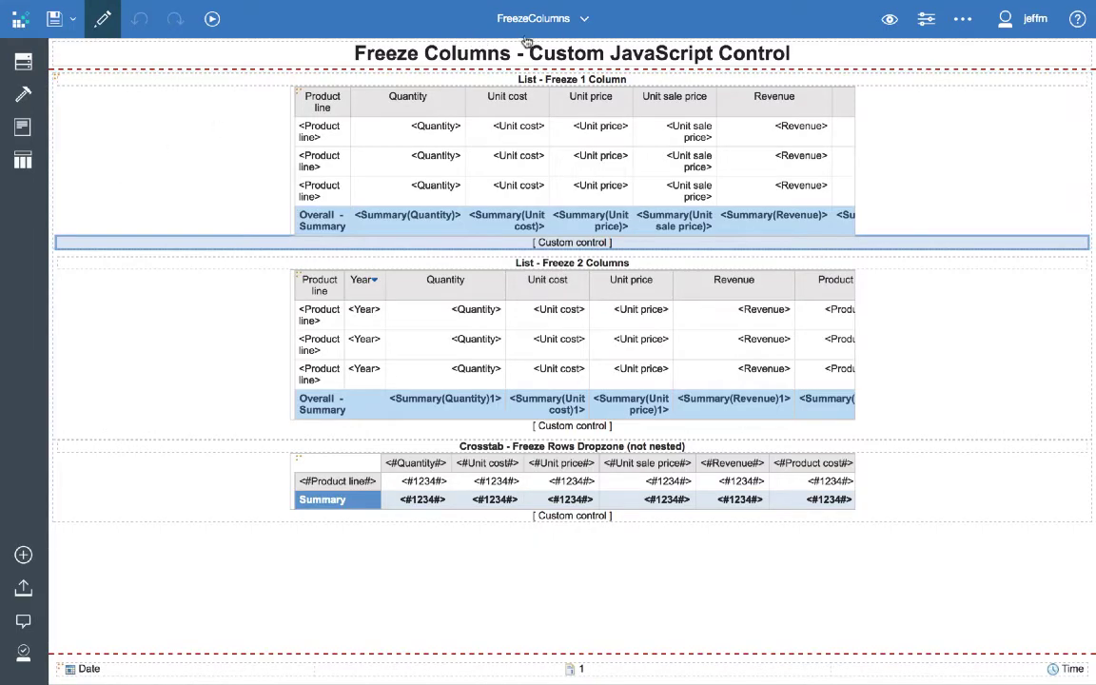
# Step: In the New report, add the Sales measures Quantity through Gross profit as list columns
pyautogui.click(585, 24)
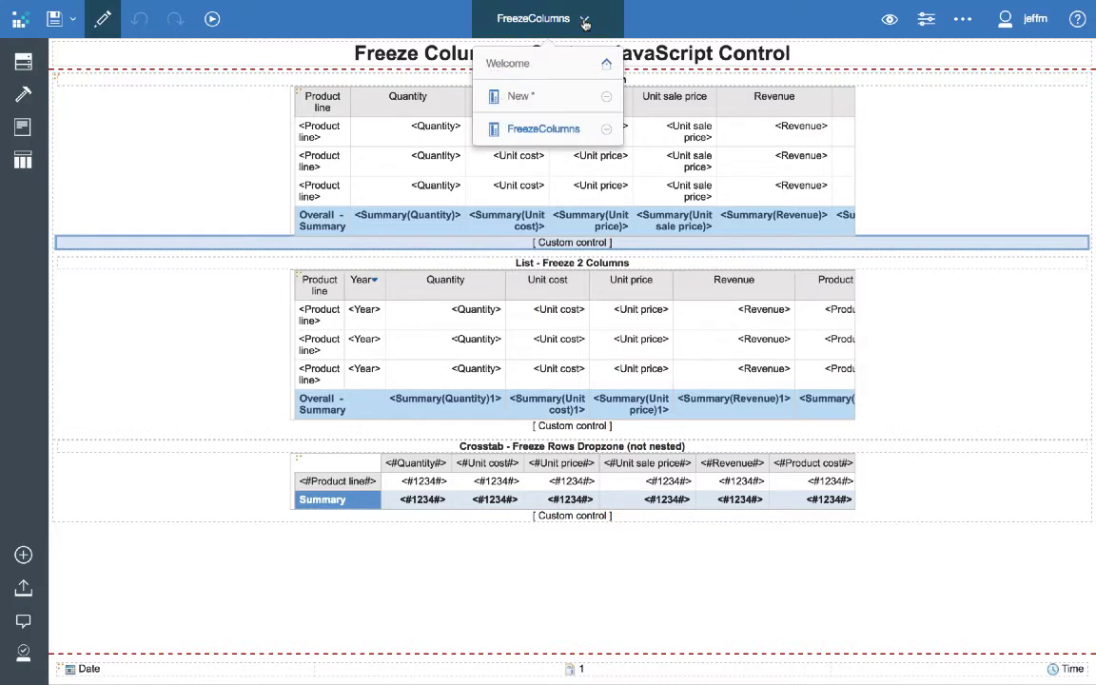
pyautogui.click(558, 105)
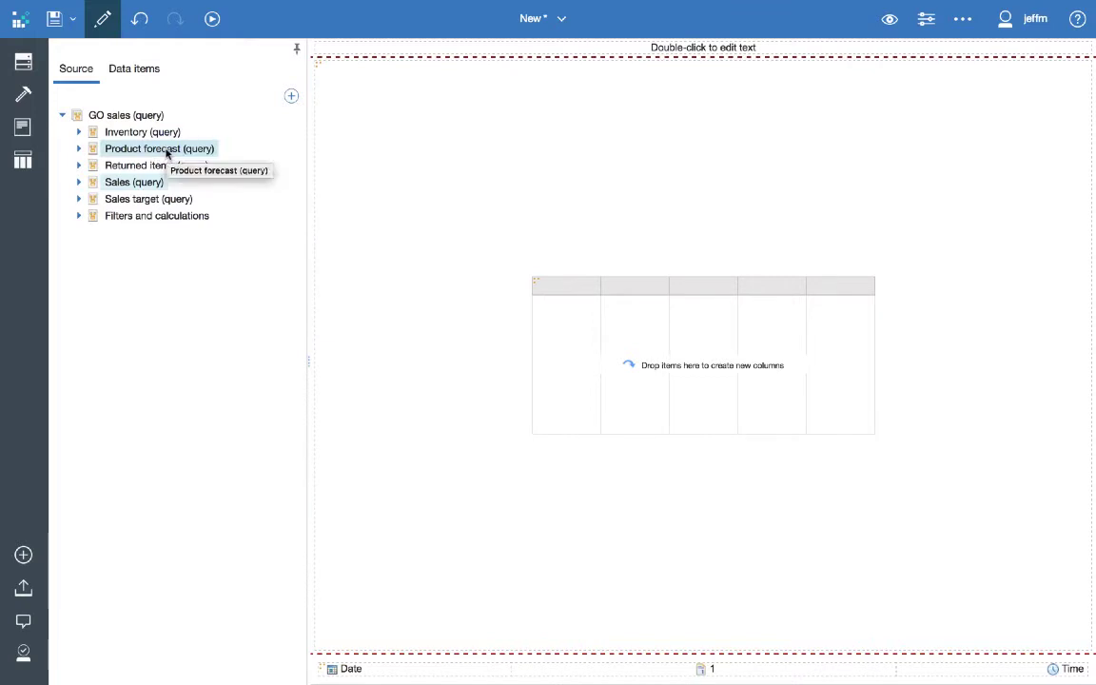
pyautogui.click(79, 182)
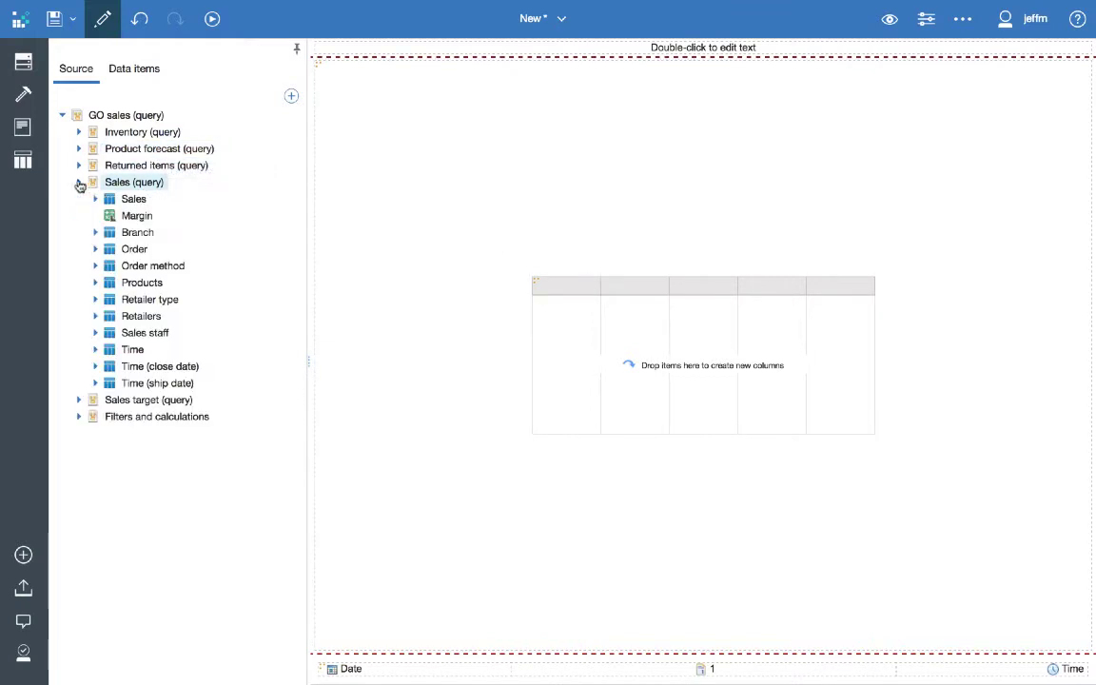
pyautogui.click(95, 199)
pyautogui.click(151, 216)
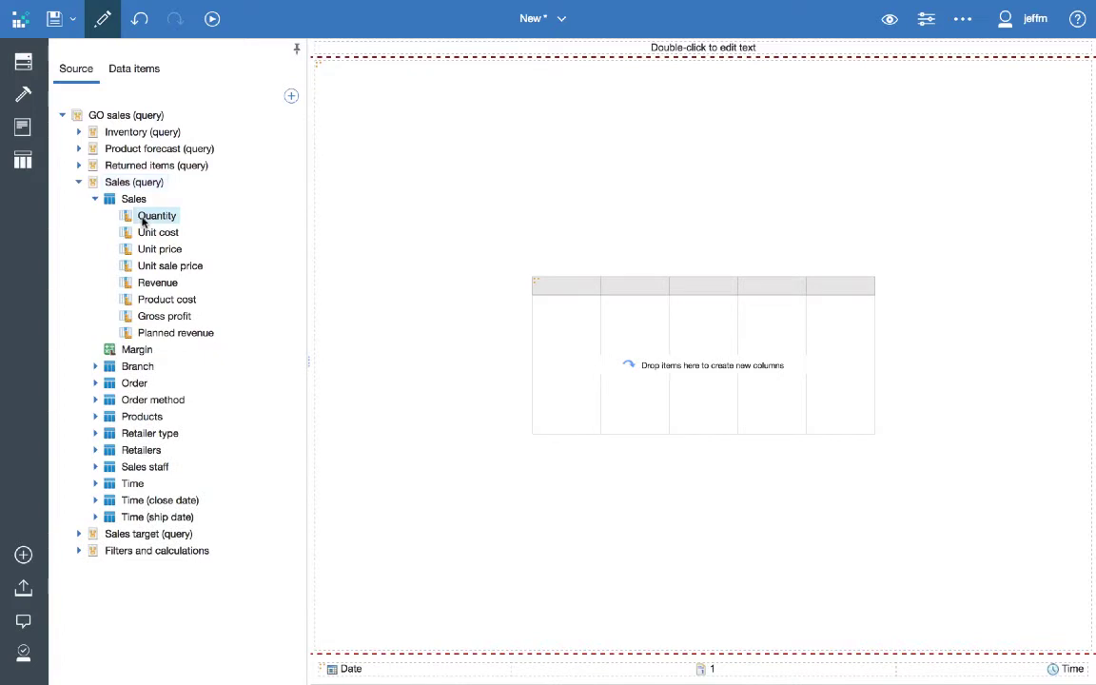
pyautogui.keyDown('shift'); pyautogui.click(153, 317); pyautogui.keyUp('shift')
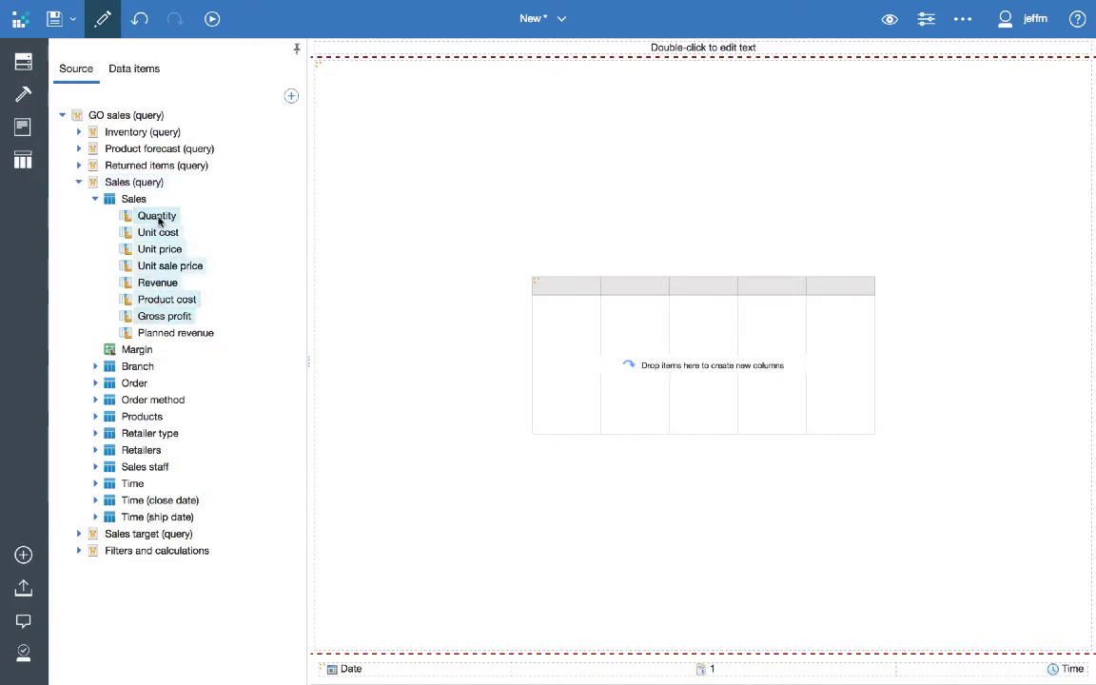
pyautogui.moveTo(148, 216); pyautogui.dragTo(583, 326)
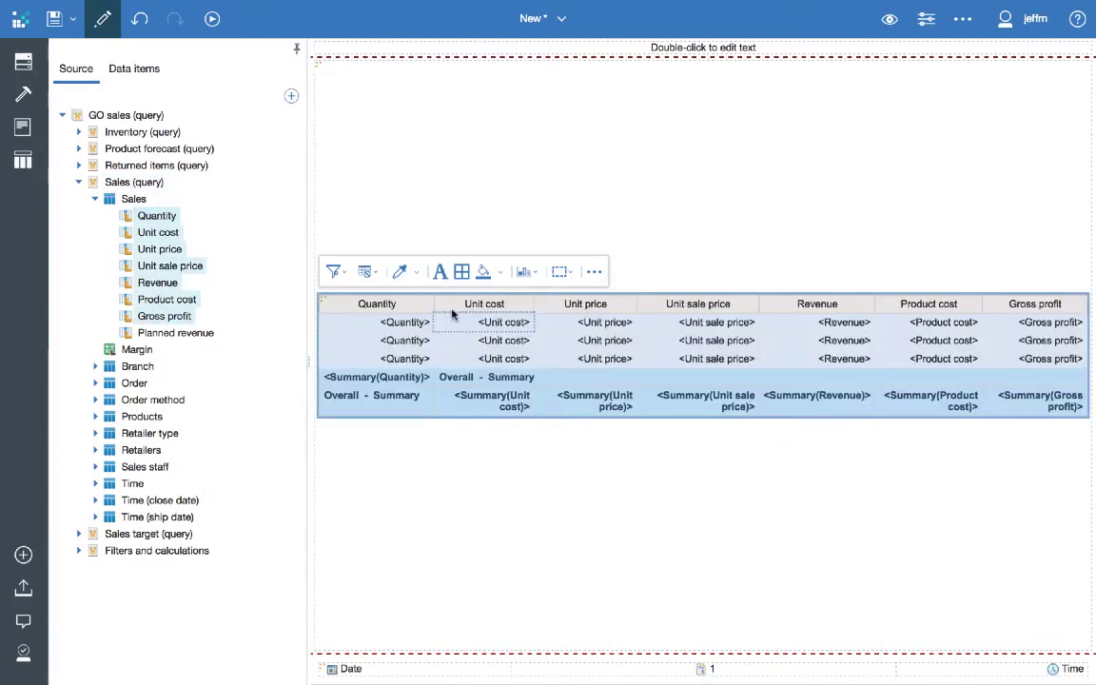
# Step: Add Order method type and Year as the list's leading columns
pyautogui.click(95, 200)
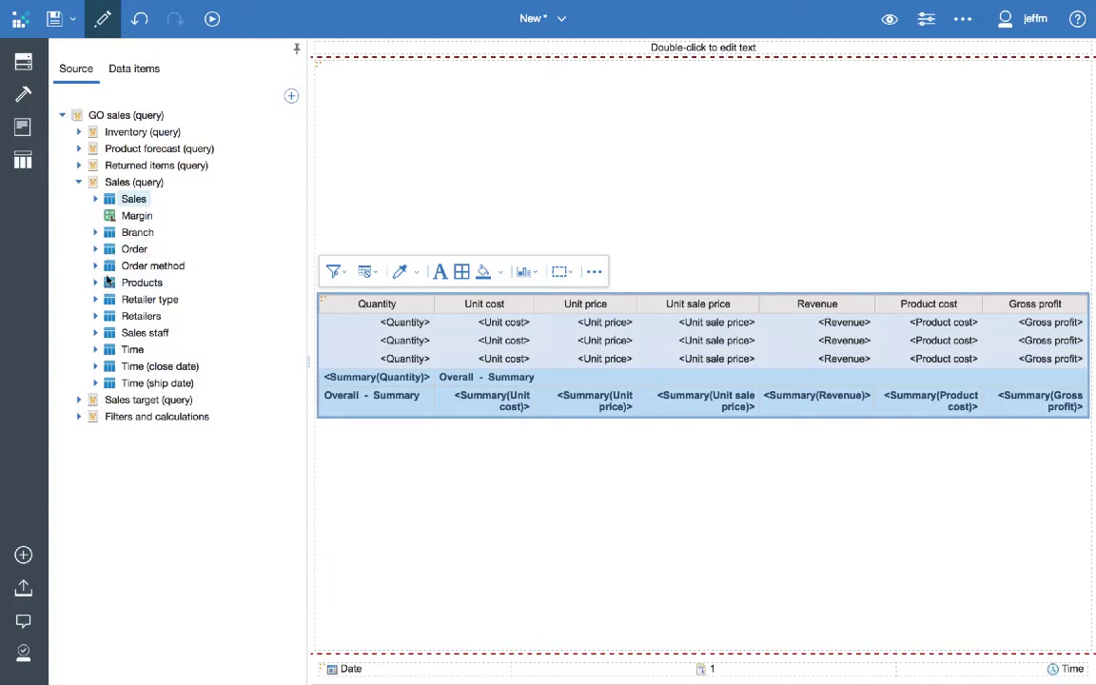
pyautogui.click(96, 266)
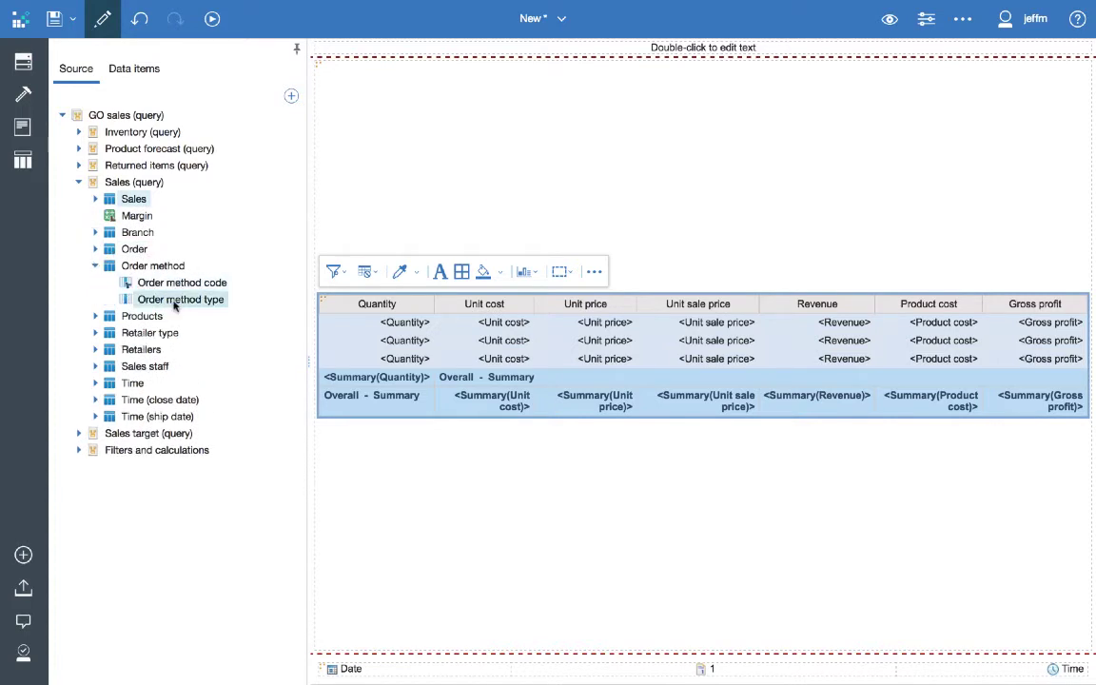
pyautogui.click(95, 382)
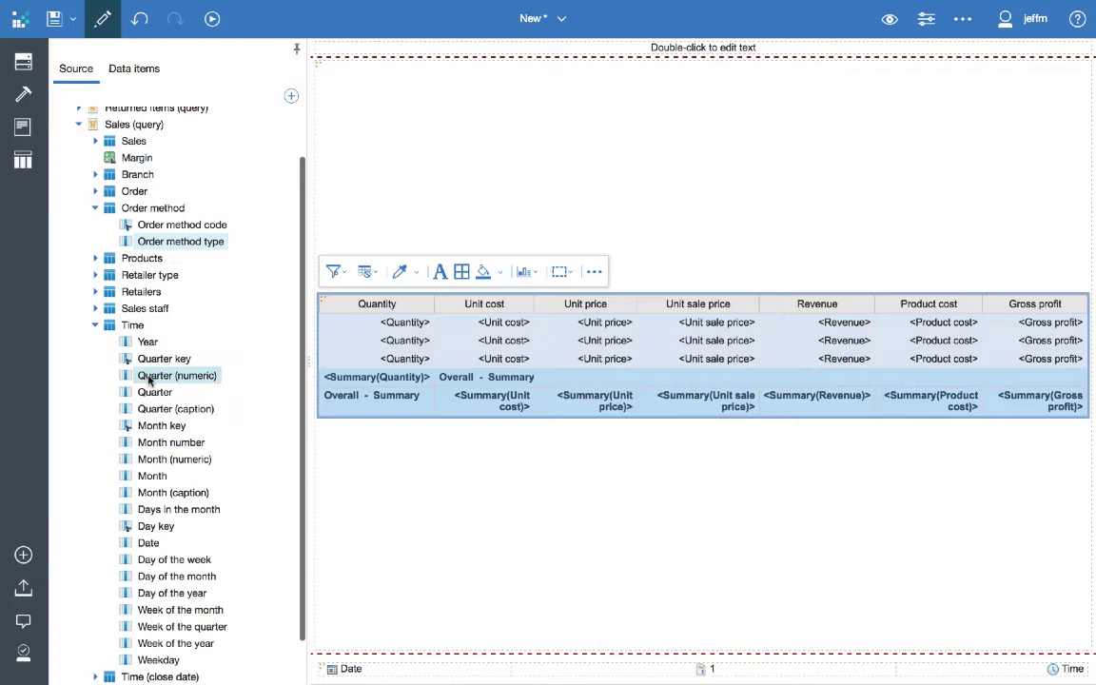
pyautogui.click(143, 343)
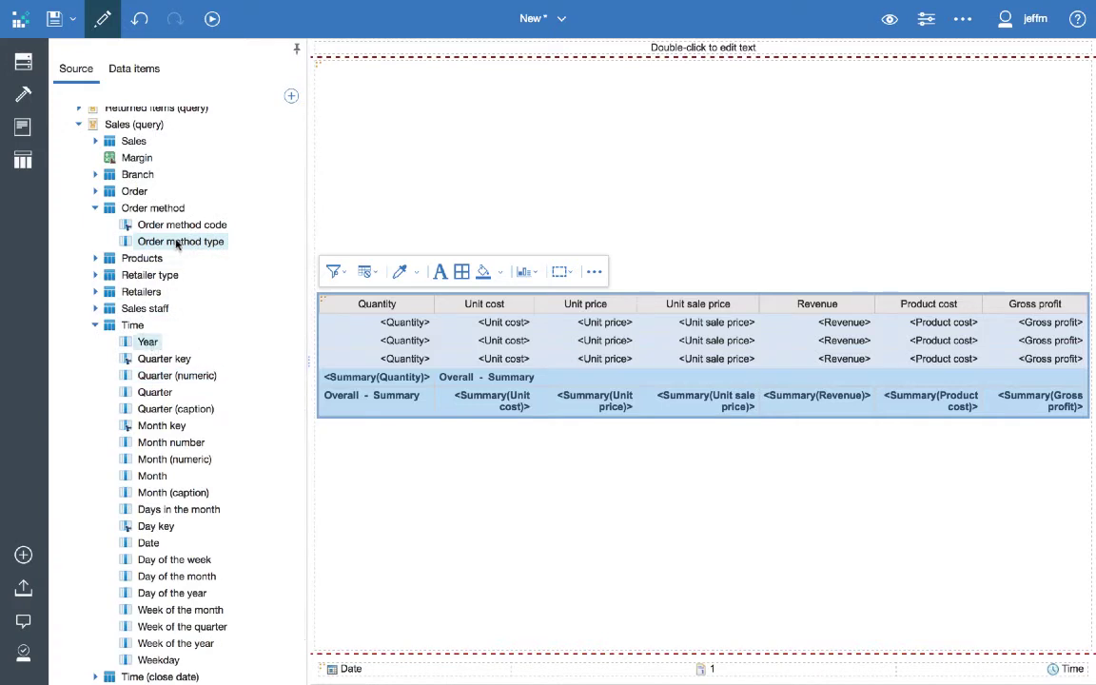
pyautogui.moveTo(176, 245); pyautogui.dragTo(333, 318)
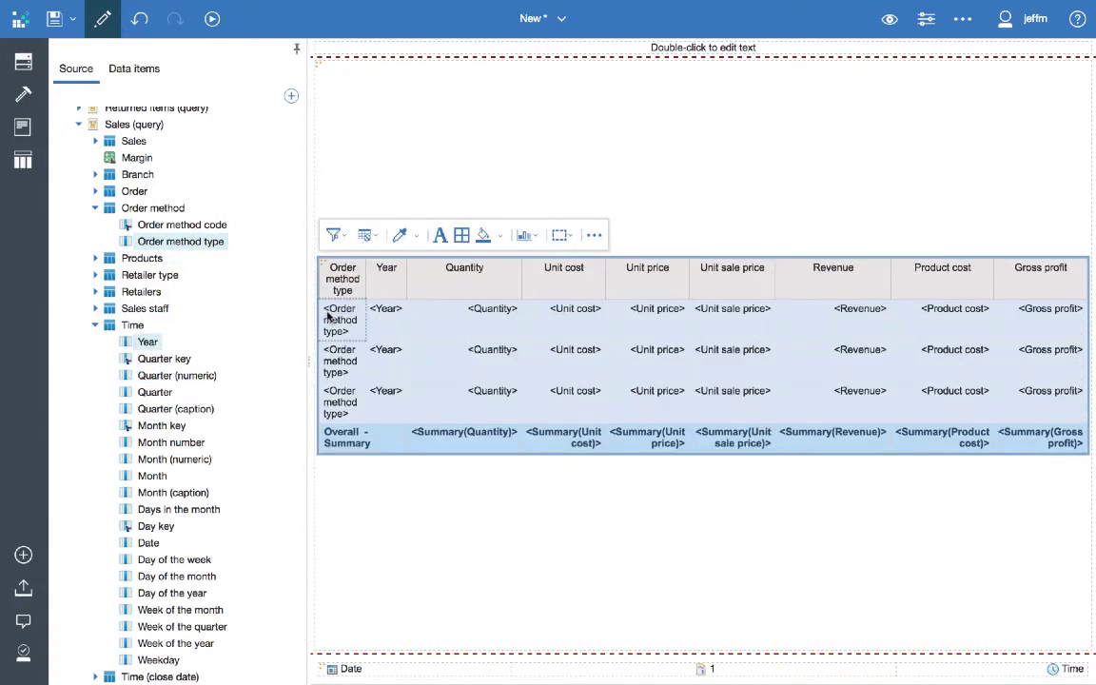
# Step: Set the list's width to 1000px
pyautogui.click(924, 21)
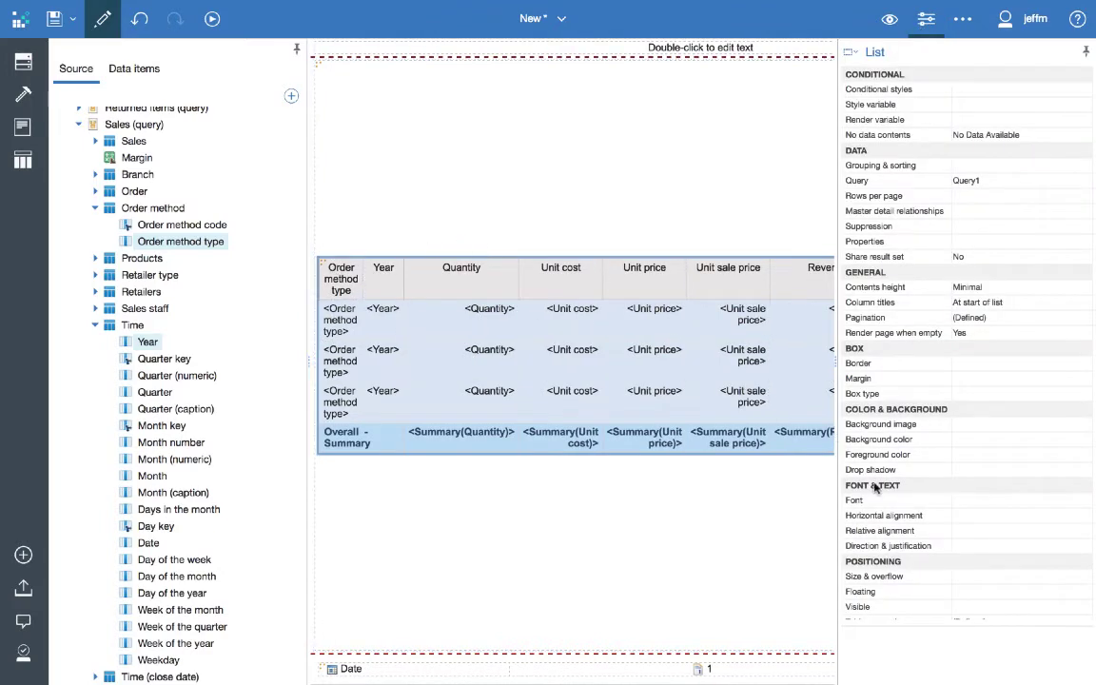
pyautogui.scroll(-3, 888, 438)
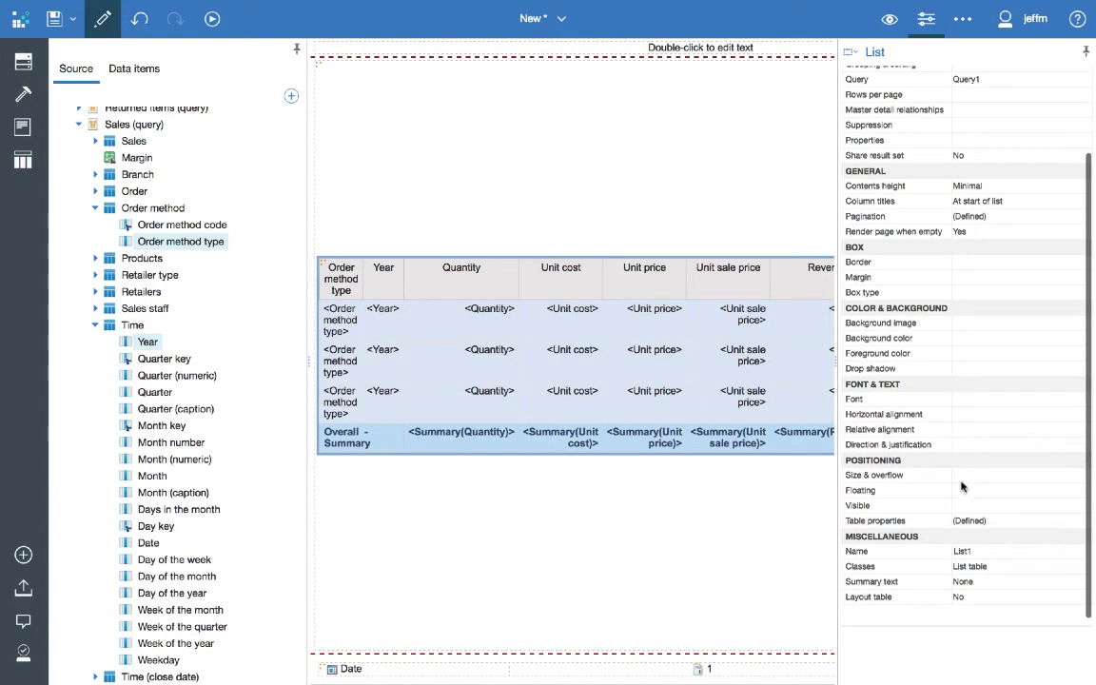
pyautogui.click(967, 476)
pyautogui.doubleClick(967, 477)
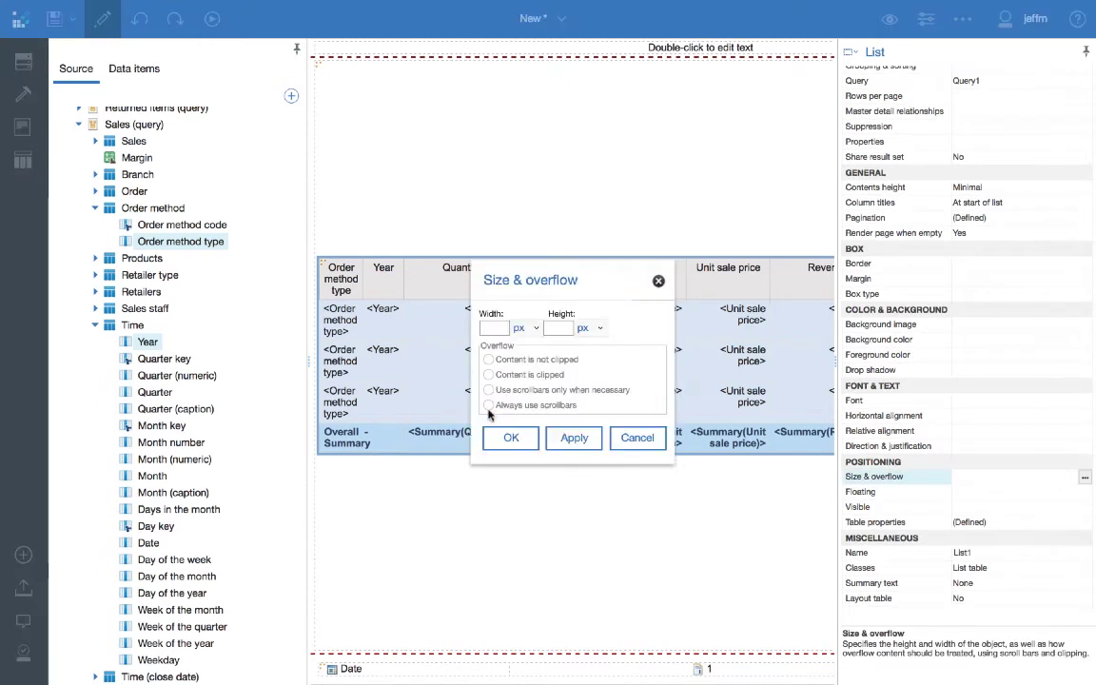
pyautogui.click(498, 327)
pyautogui.write('1000')
pyautogui.click(511, 438)
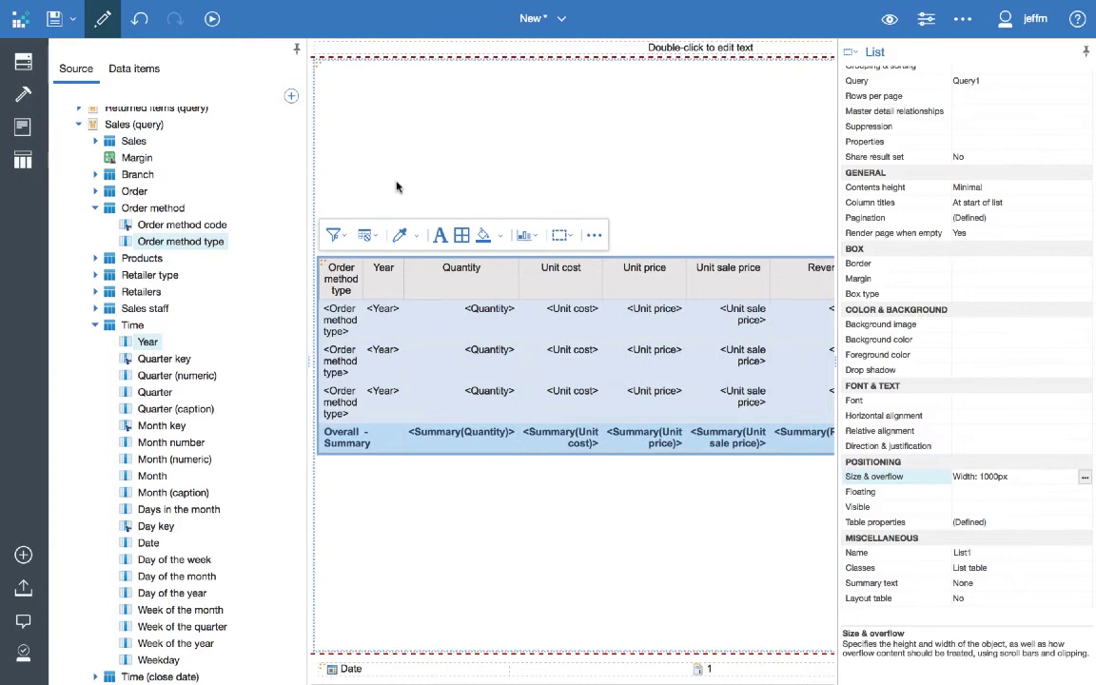
# Step: Insert a Block from the Toolbox and move the list into it
pyautogui.click(25, 93)
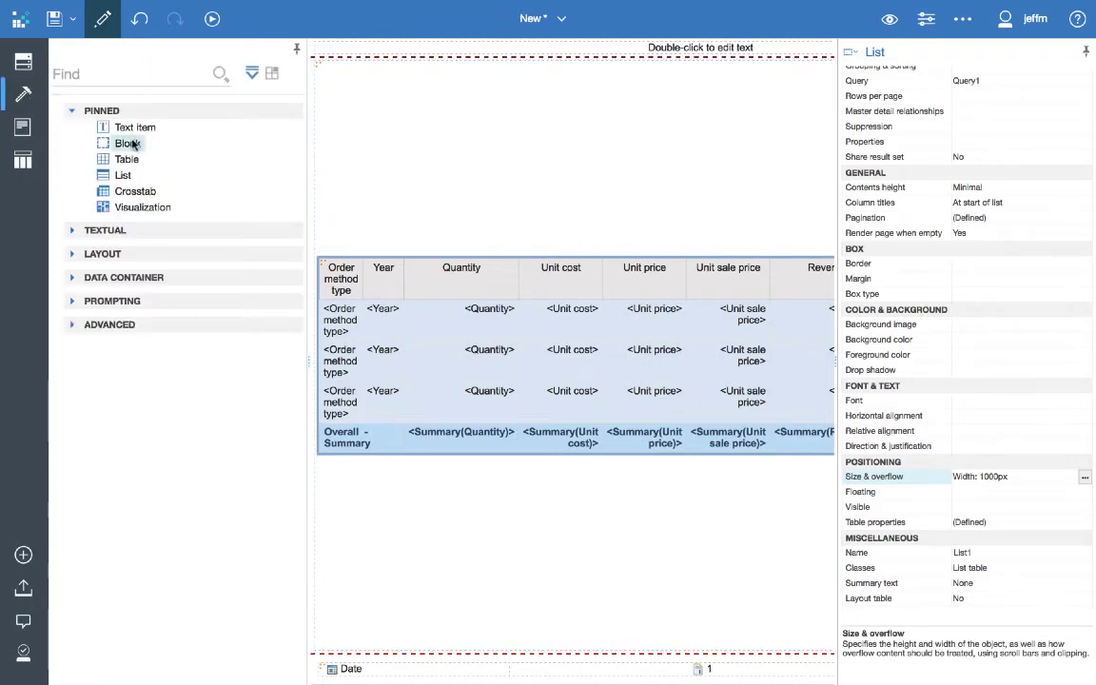
pyautogui.moveTo(128, 142); pyautogui.dragTo(355, 162)
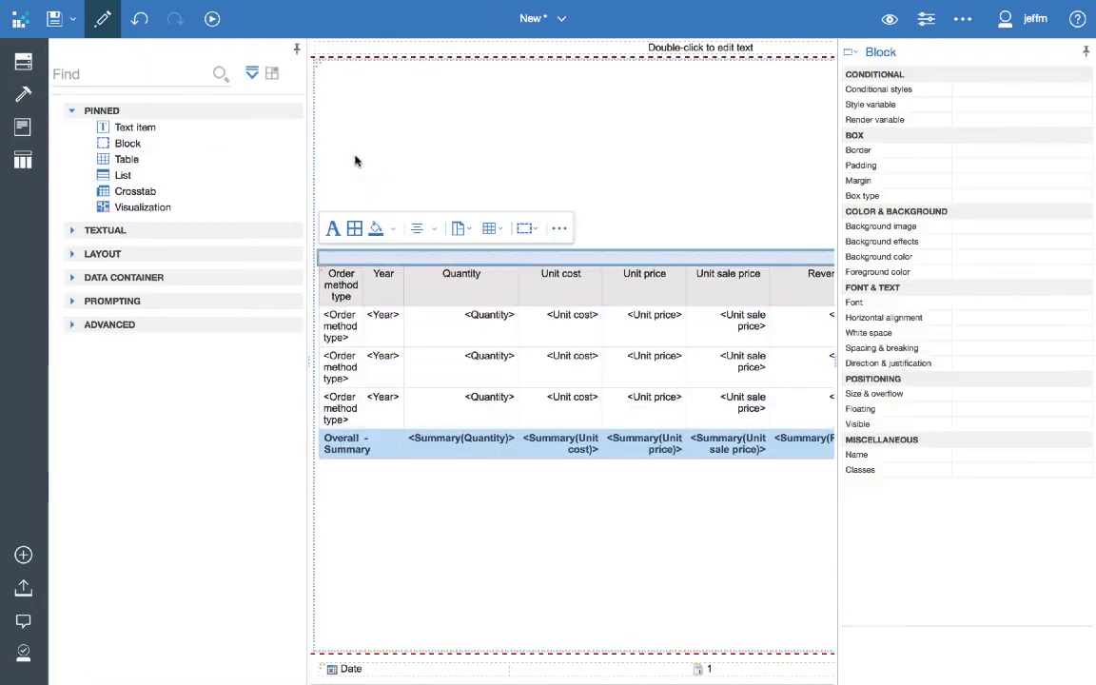
pyautogui.click(321, 273)
pyautogui.moveTo(322, 273); pyautogui.dragTo(436, 255)
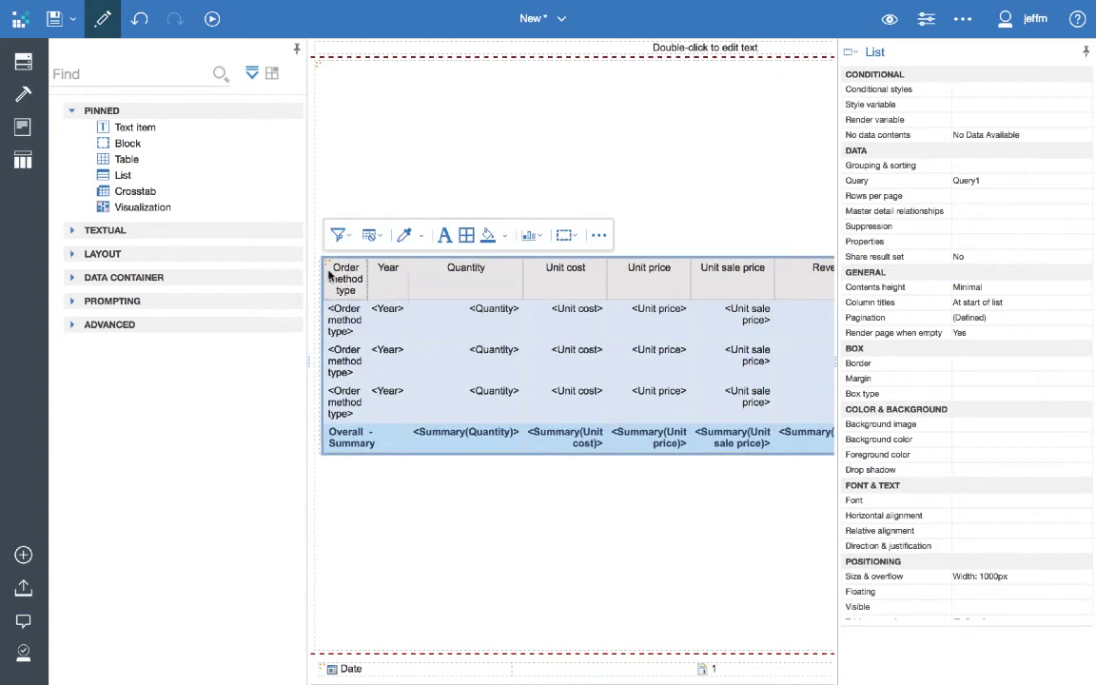
# Step: Make the enclosing block 750px wide with scrollbars when necessary and name it Block1
pyautogui.click(566, 235)
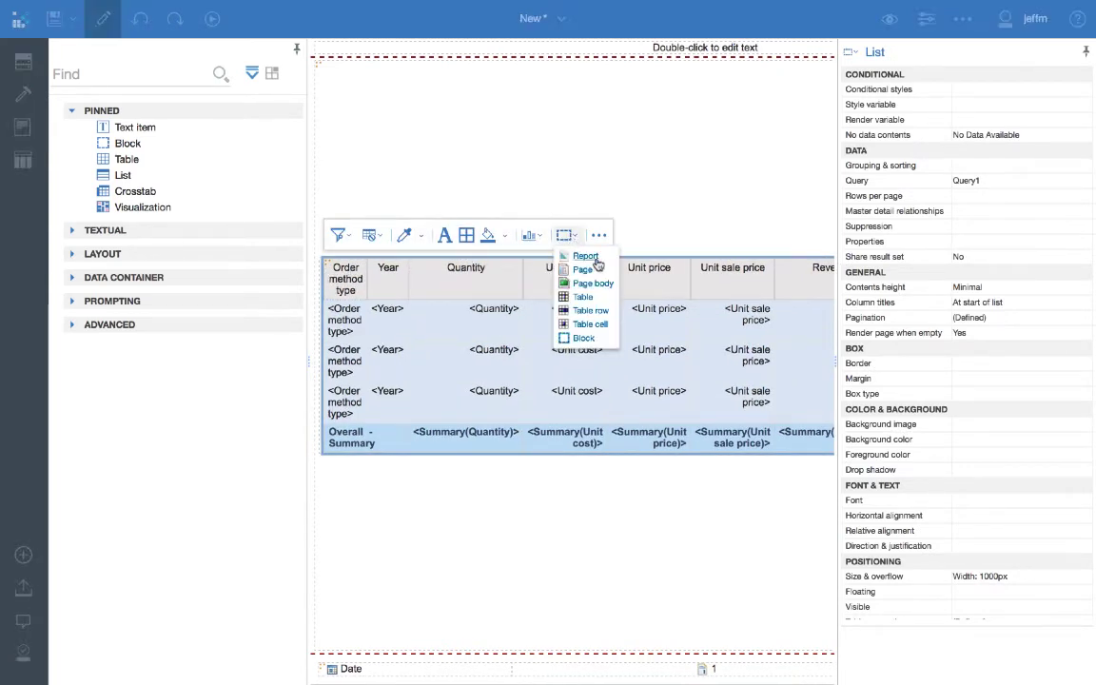
pyautogui.click(583, 335)
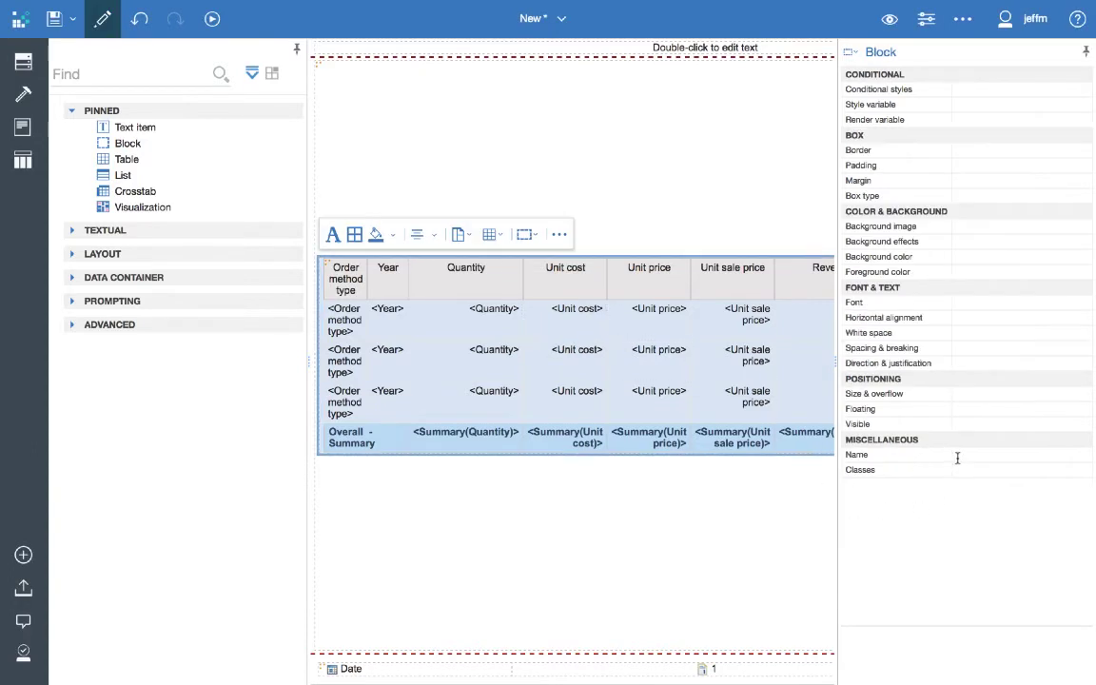
pyautogui.click(977, 400)
pyautogui.click(1085, 394)
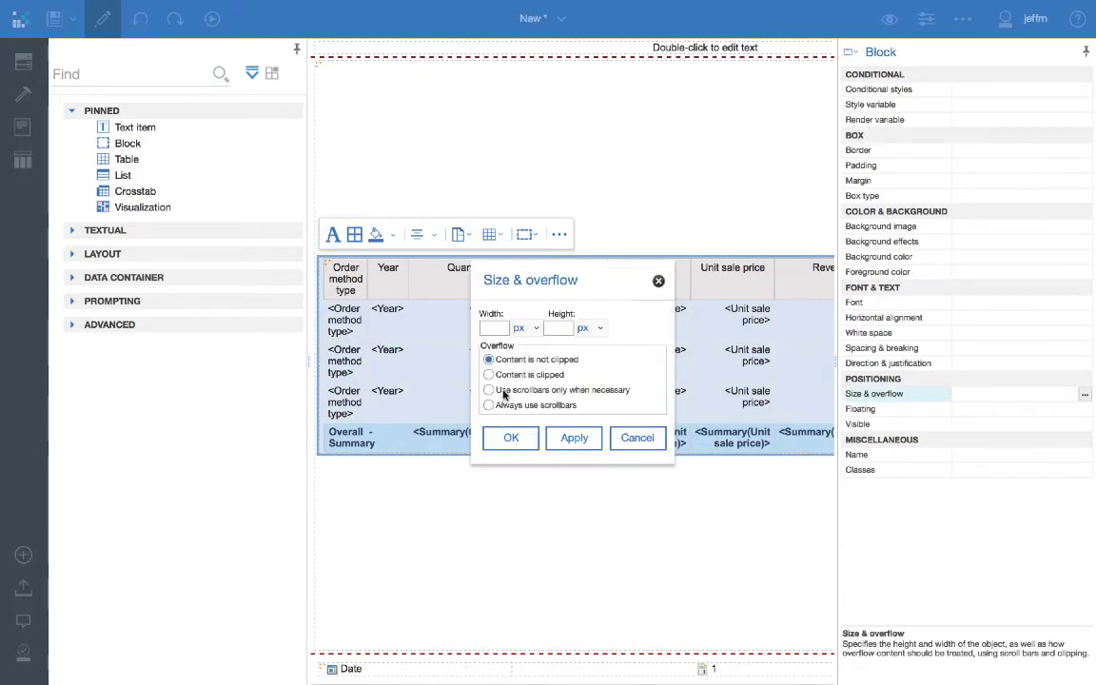
pyautogui.click(504, 327)
pyautogui.write('750')
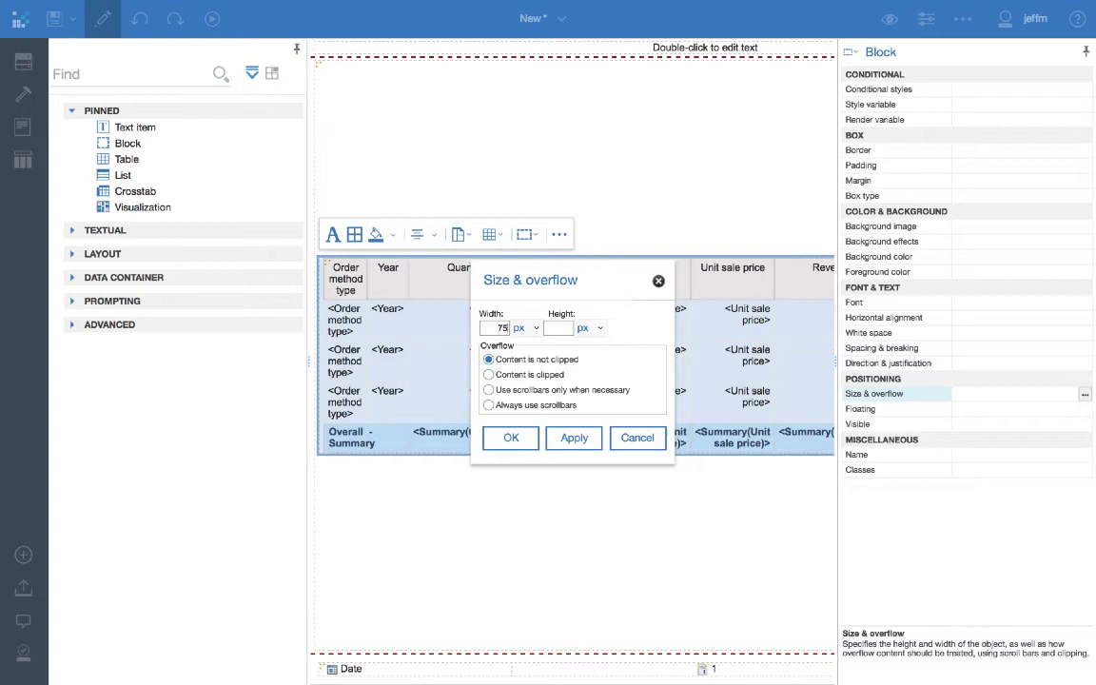
pyautogui.click(488, 390)
pyautogui.click(511, 438)
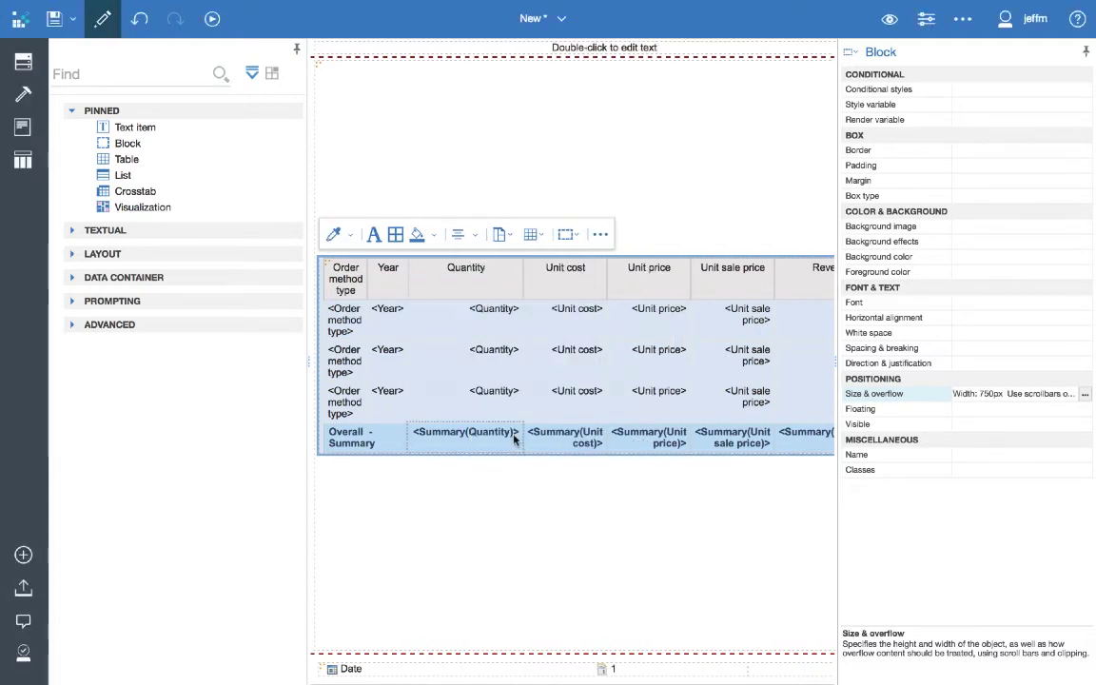
pyautogui.click(964, 456)
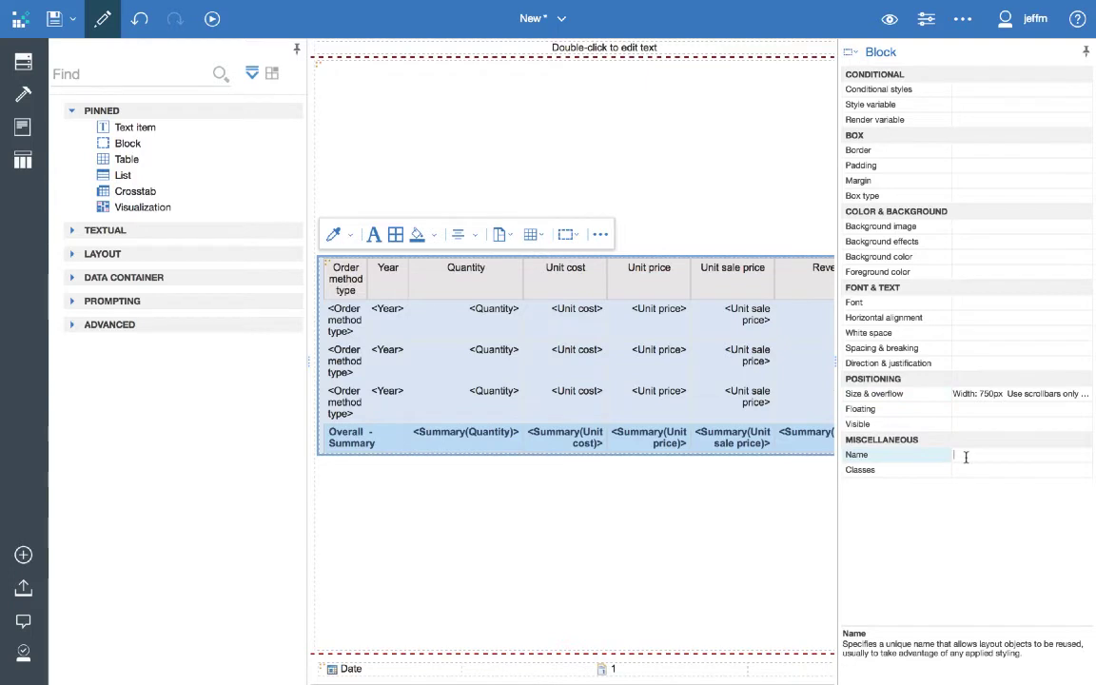
pyautogui.write('Block1')
pyautogui.click(983, 469)
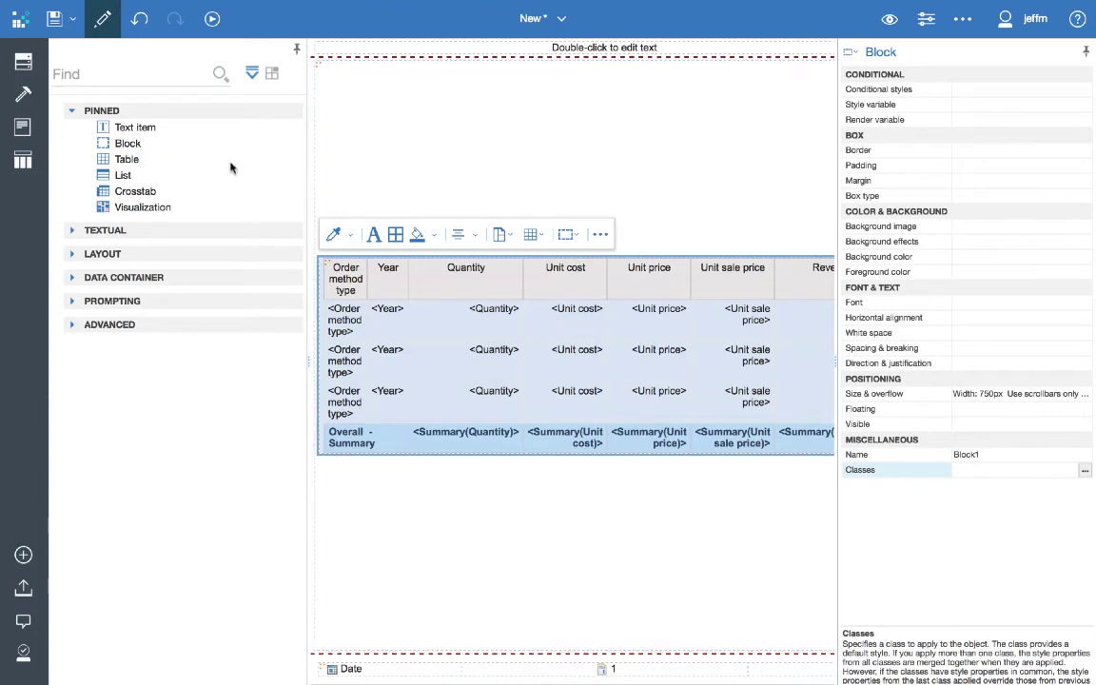
# Step: Place a Custom control from the Advanced toolbox group directly above the list's block
pyautogui.click(76, 325)
pyautogui.moveTo(147, 341); pyautogui.dragTo(352, 202)
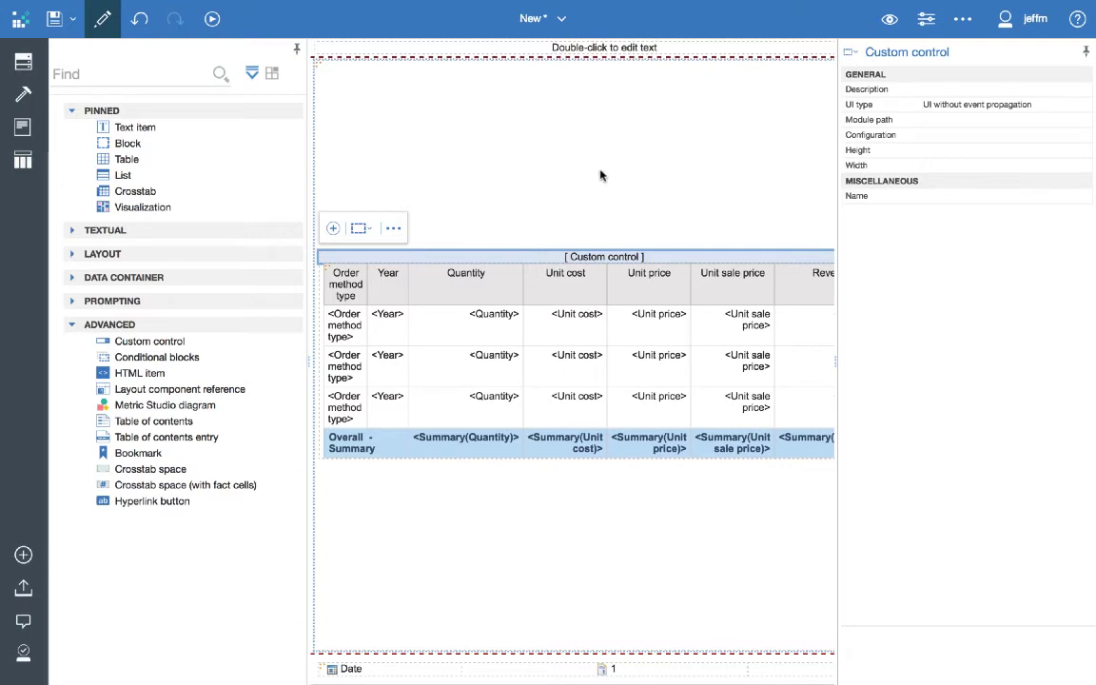
# Step: Check in page structure view that List sits inside Block, then return to page design
pyautogui.click(890, 19)
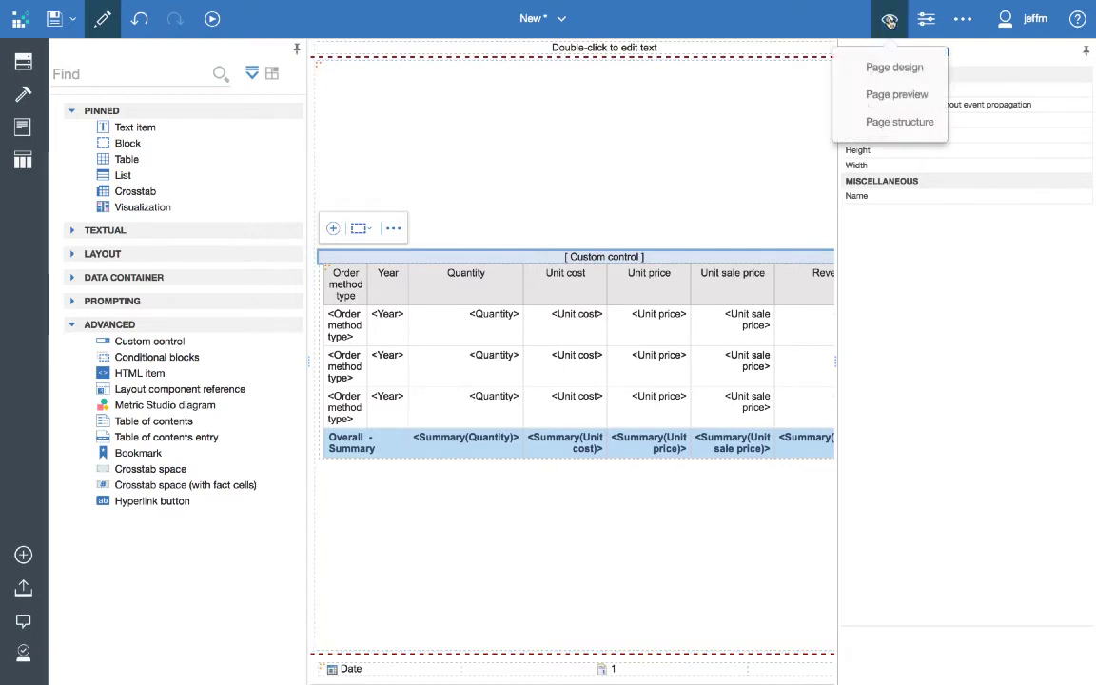
pyautogui.click(899, 122)
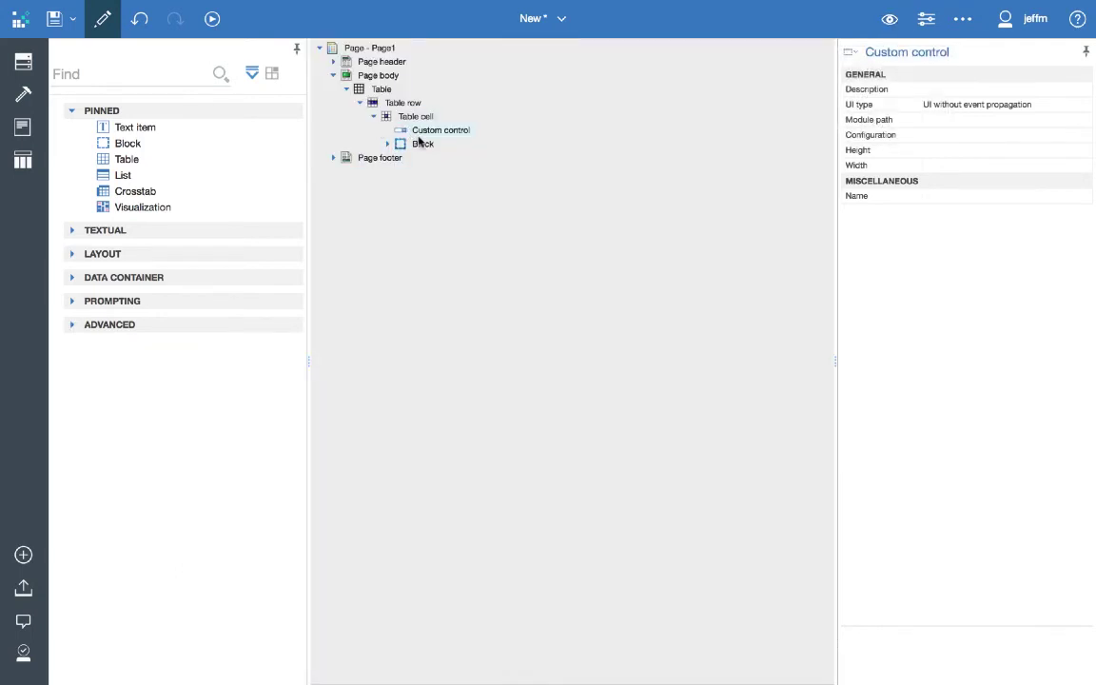
pyautogui.click(389, 145)
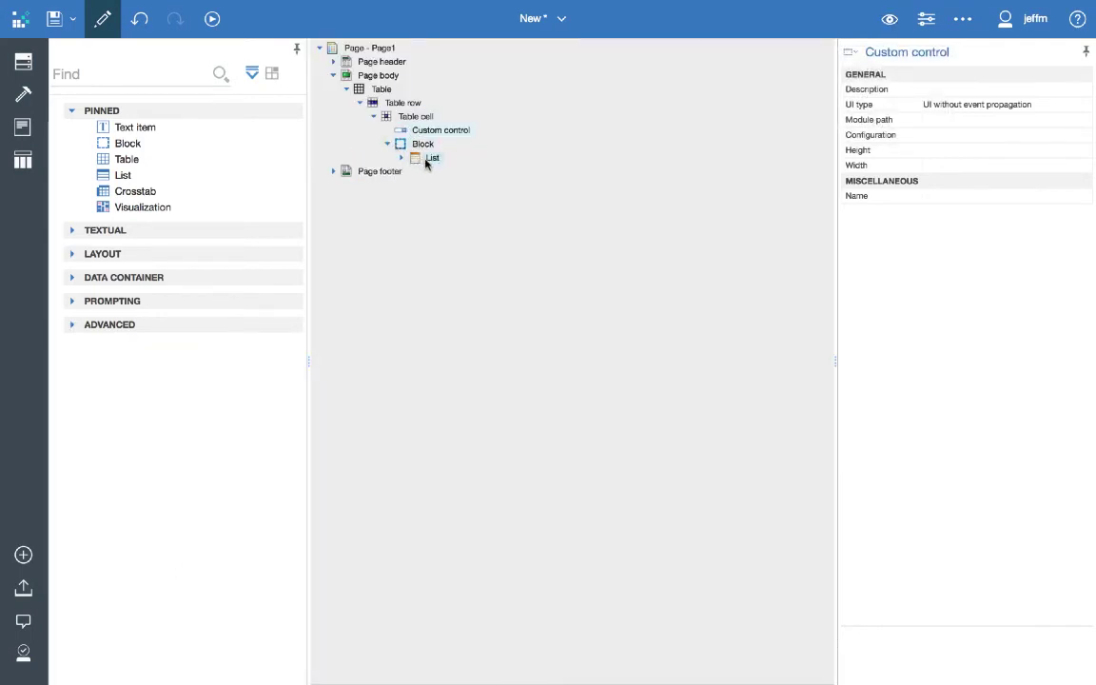
pyautogui.click(389, 144)
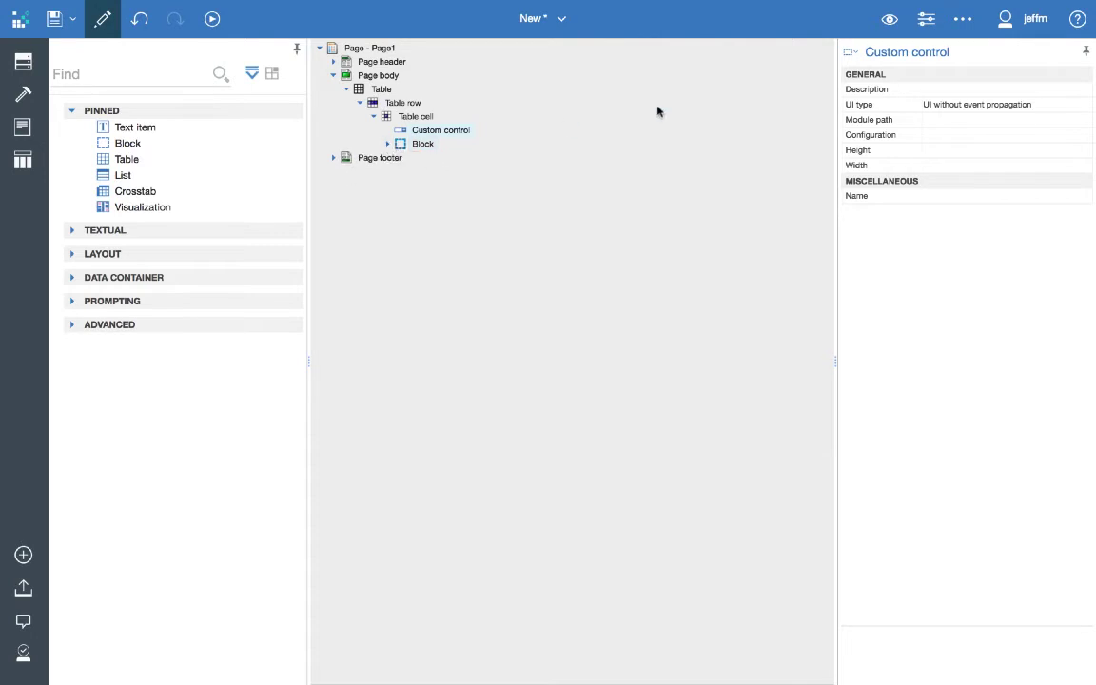
pyautogui.click(890, 20)
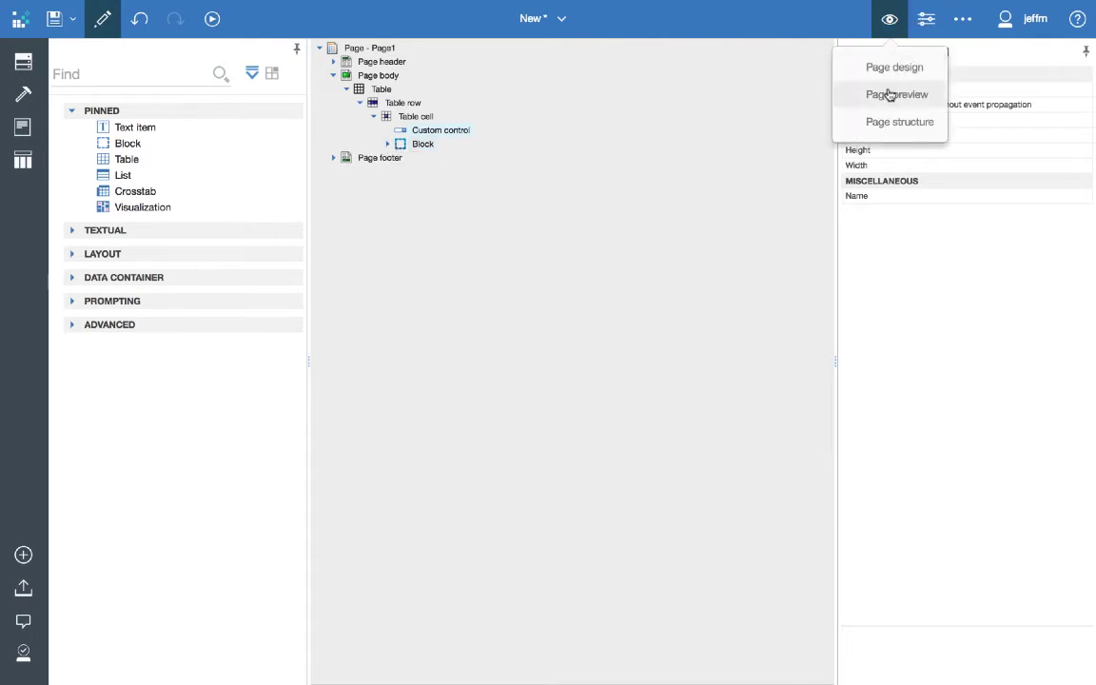
pyautogui.click(894, 68)
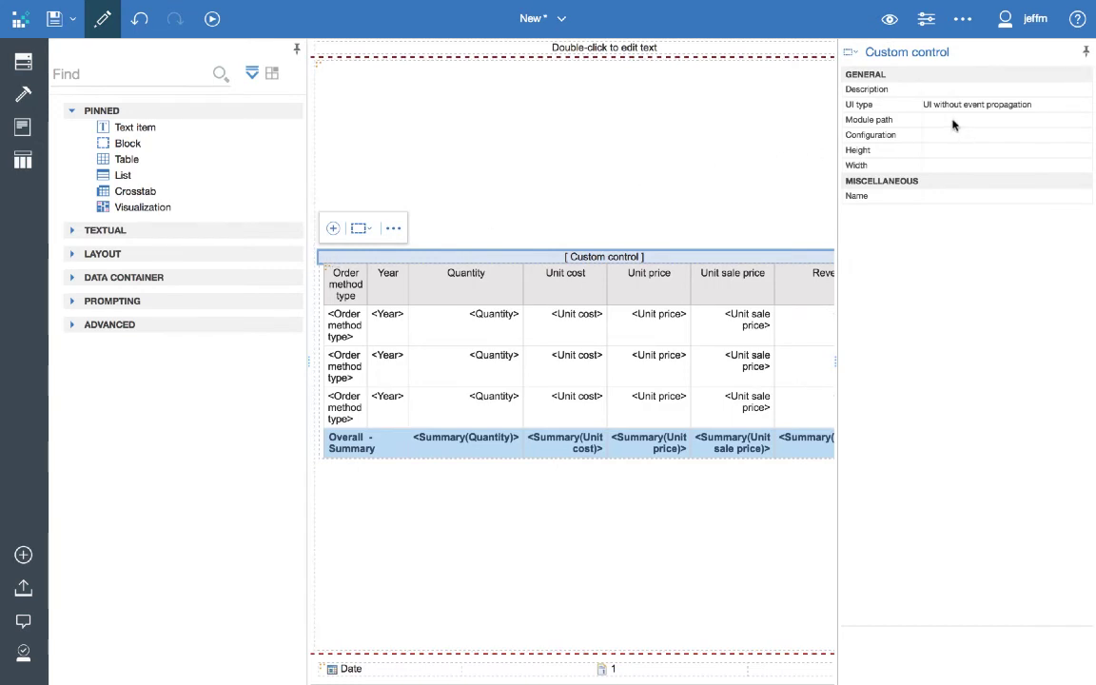
# Step: Set the custom control's Module path to ../samples/javascript/FreezeColumns/FreezeColumns
pyautogui.click(923, 119)
pyautogui.click(1085, 121)
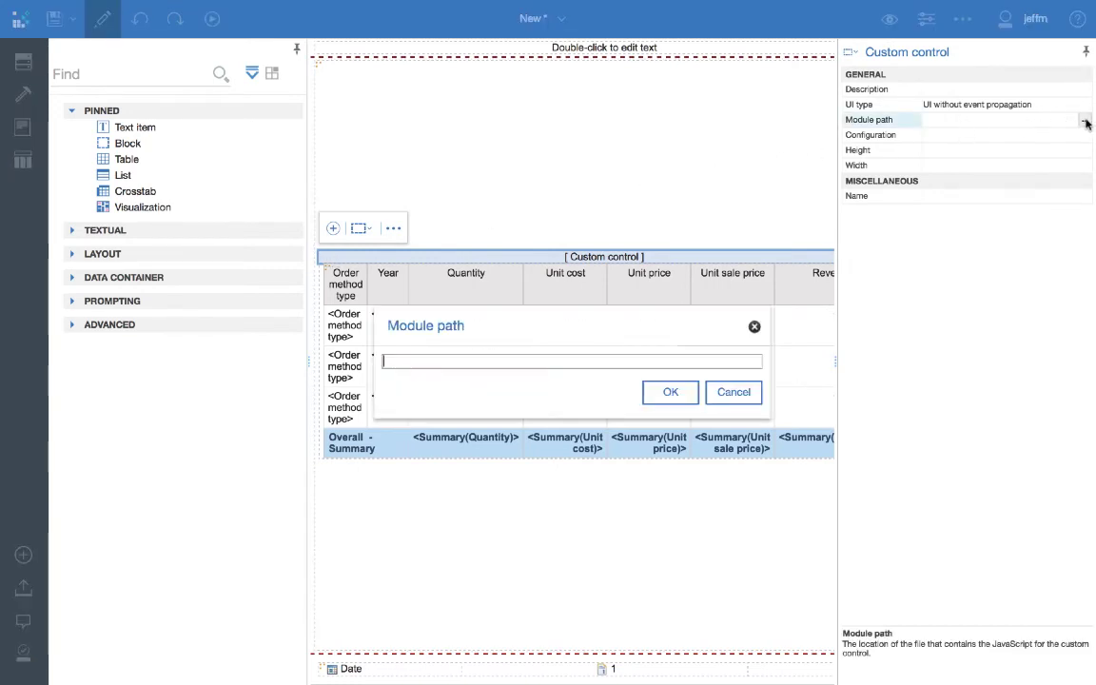
pyautogui.click(414, 362)
pyautogui.write('../samples/javascript/FreezeColumns/FreezeColumns')
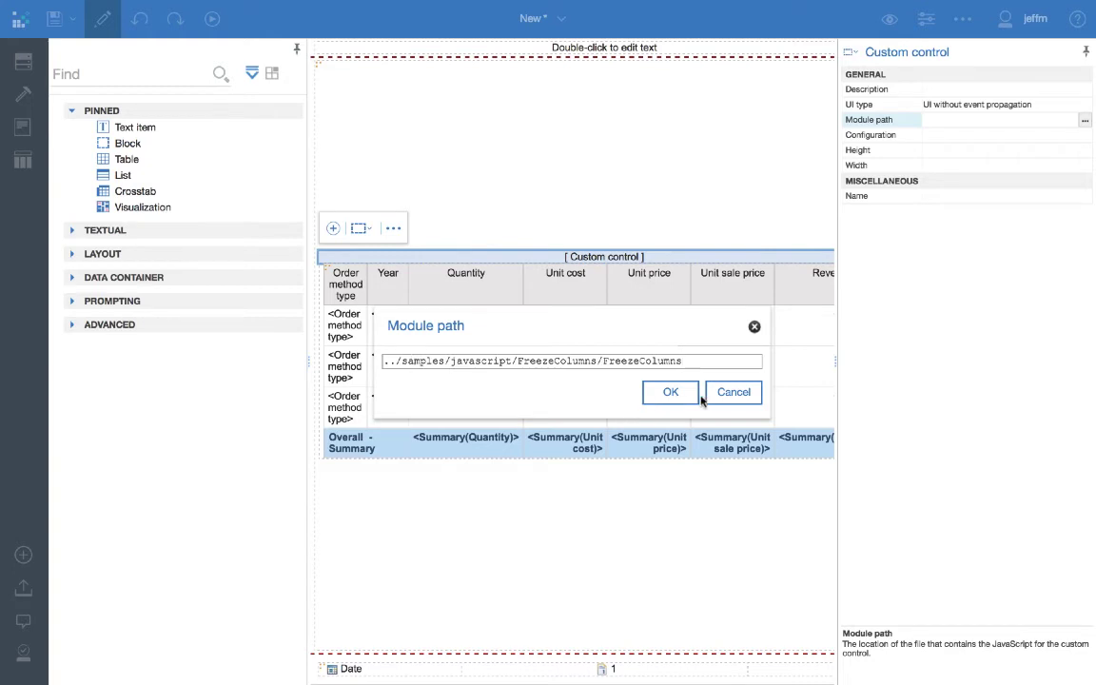
pyautogui.click(666, 393)
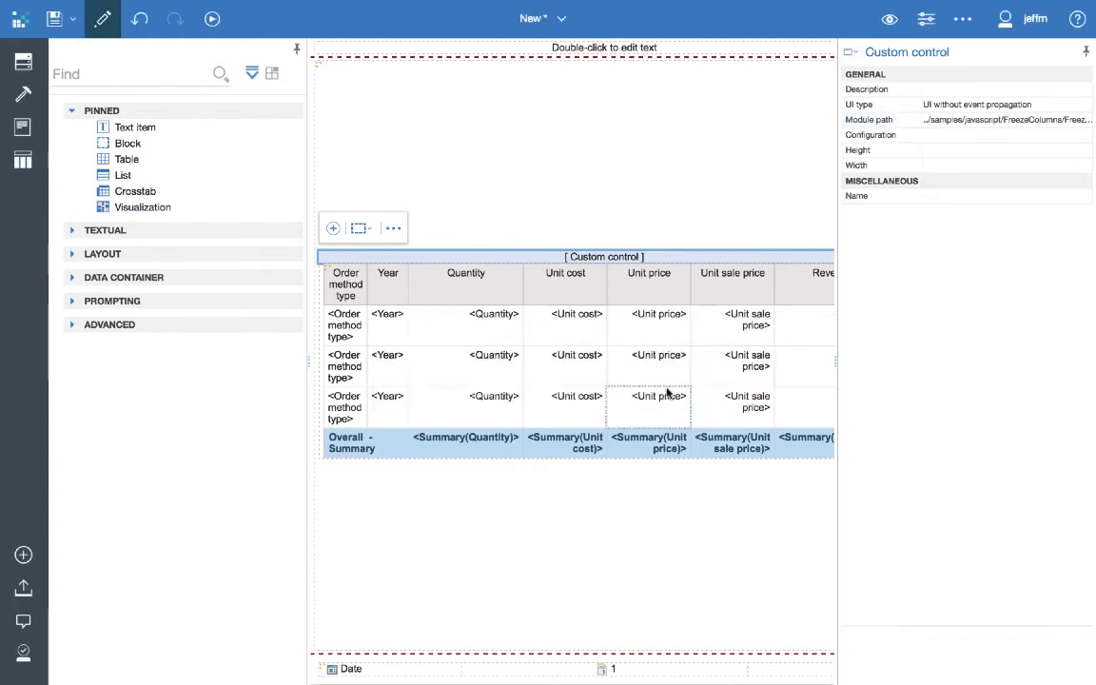
# Step: Enter configuration JSON with "controlName":"List1" and "block":"Block1", then run the report
pyautogui.click(940, 136)
pyautogui.click(1085, 136)
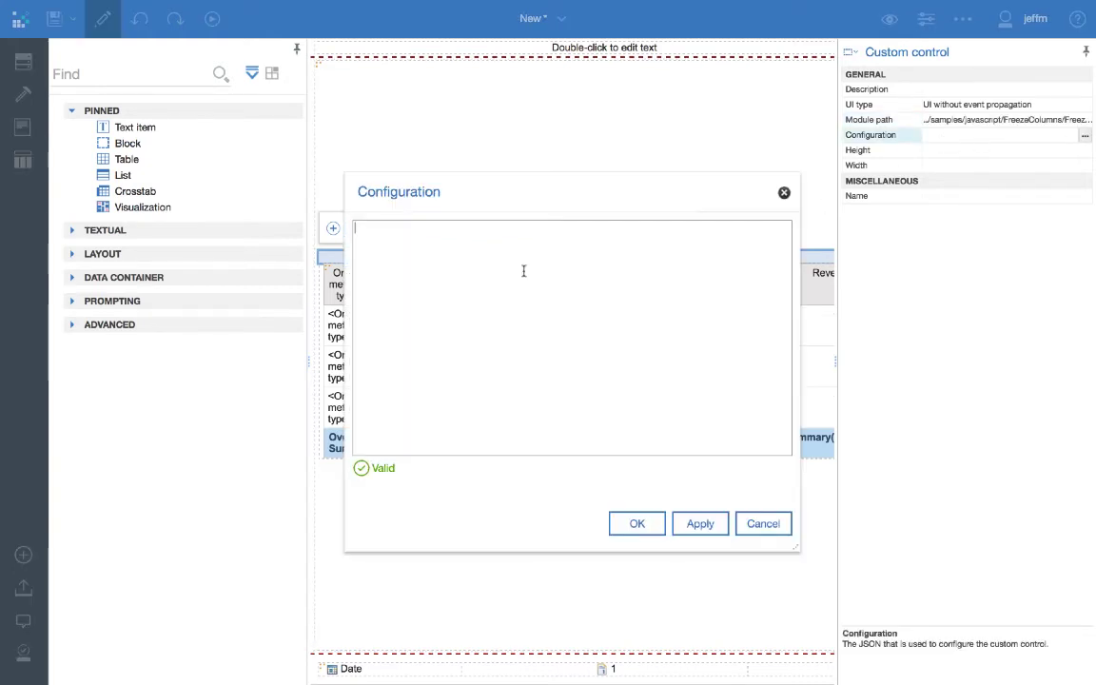
pyautogui.click(524, 271)
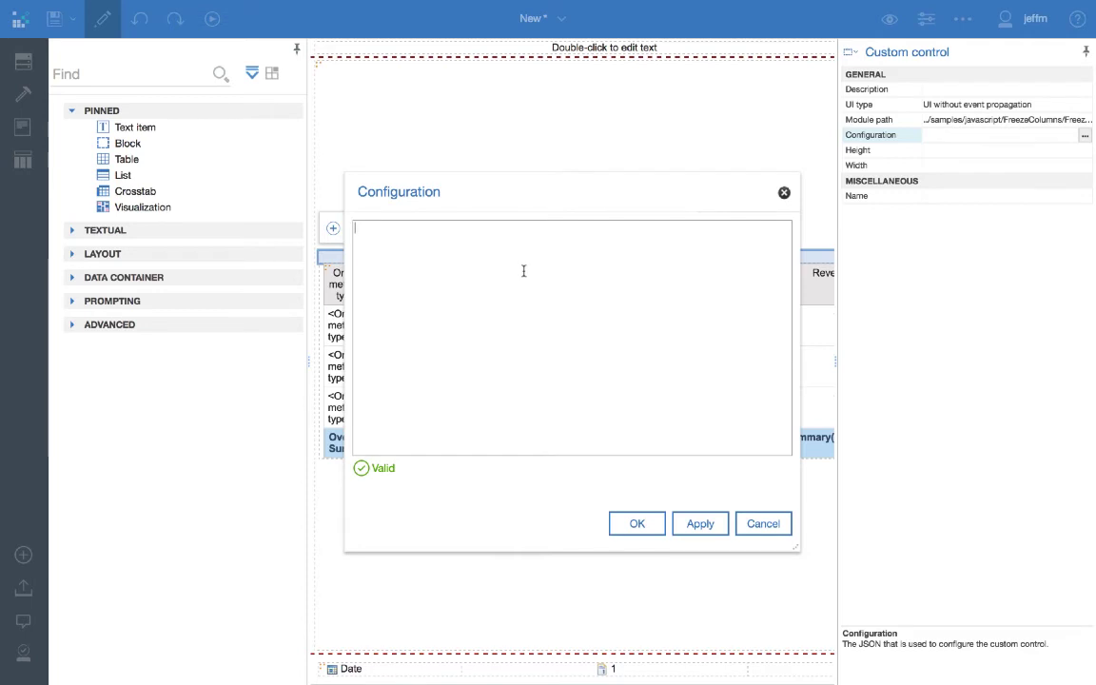
pyautogui.write('{')
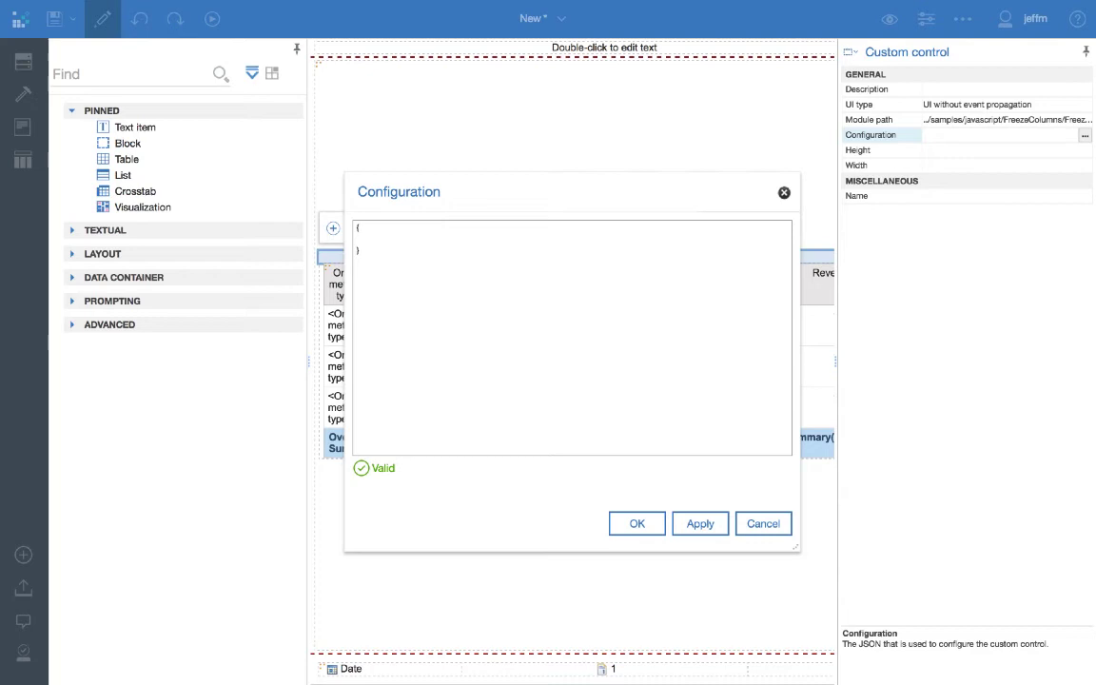
pyautogui.write('}"controlName":"L')
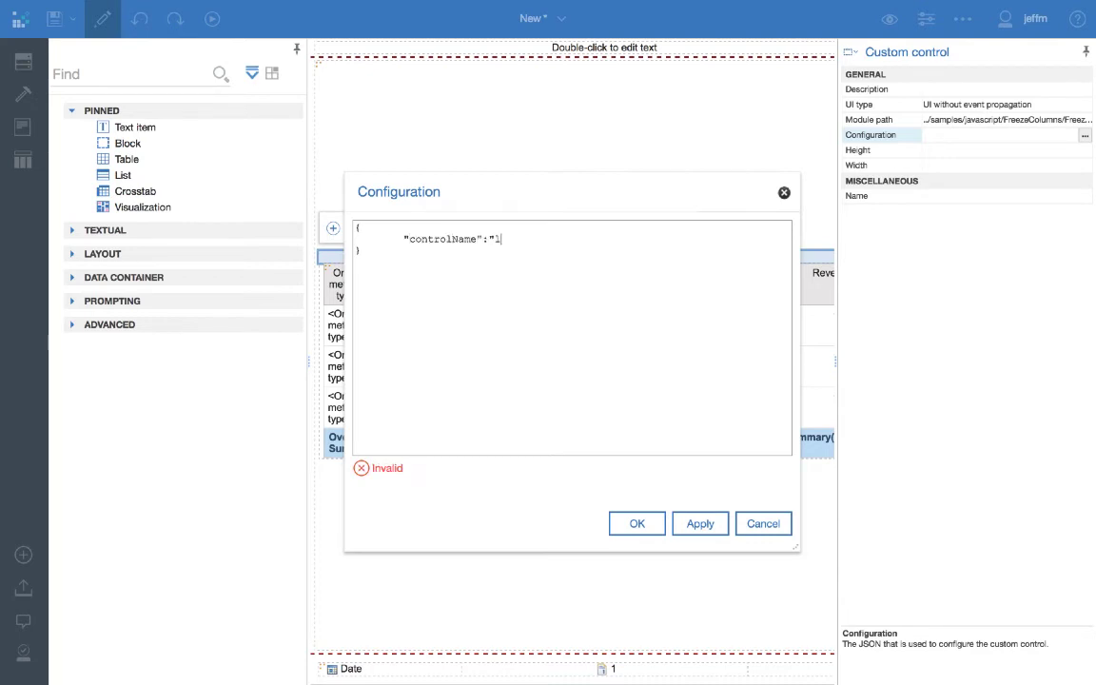
pyautogui.write('ist1",')
pyautogui.press('Return')
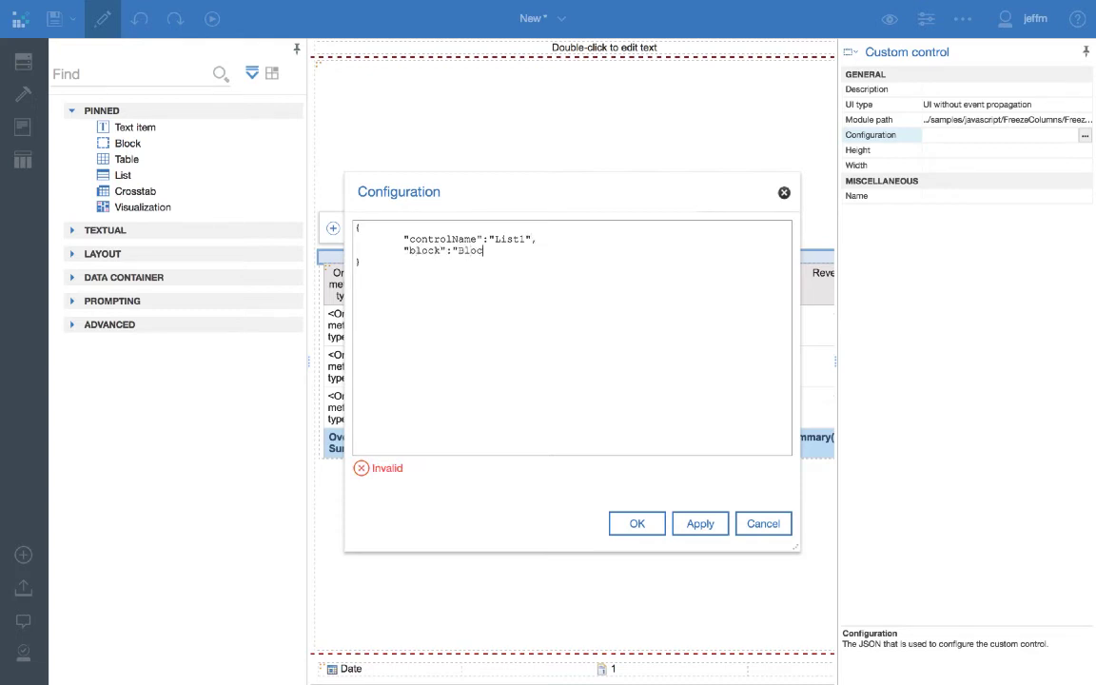
pyautogui.write('"block":"Block1"')
pyautogui.click(638, 523)
pyautogui.click(227, 22)
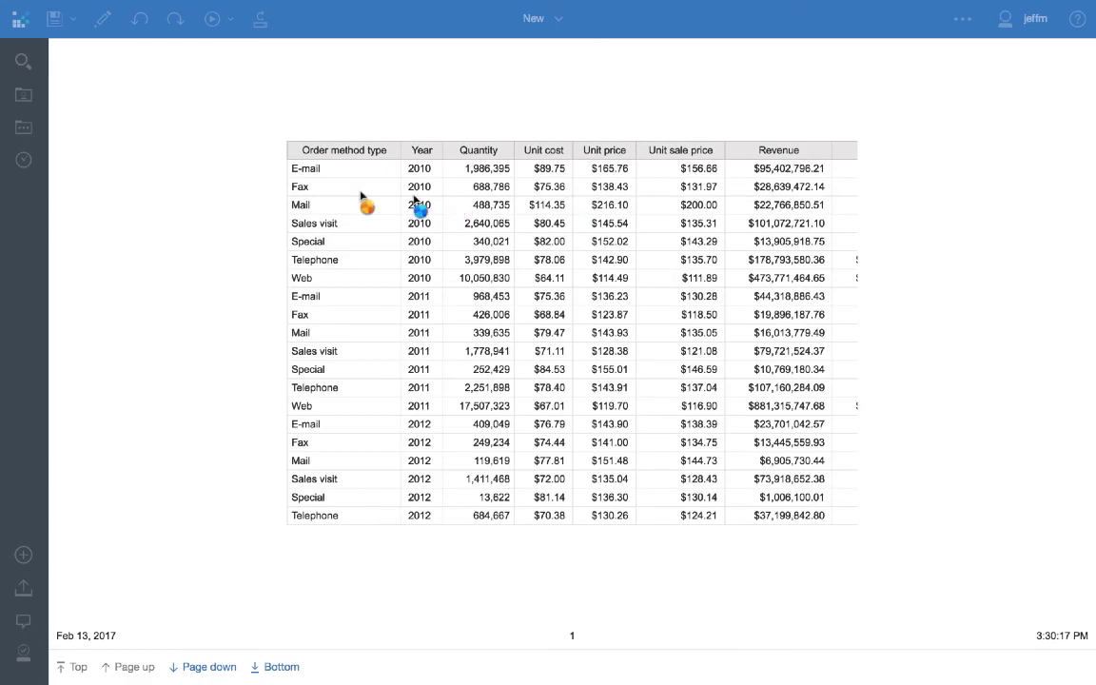
pyautogui.click(667, 241)
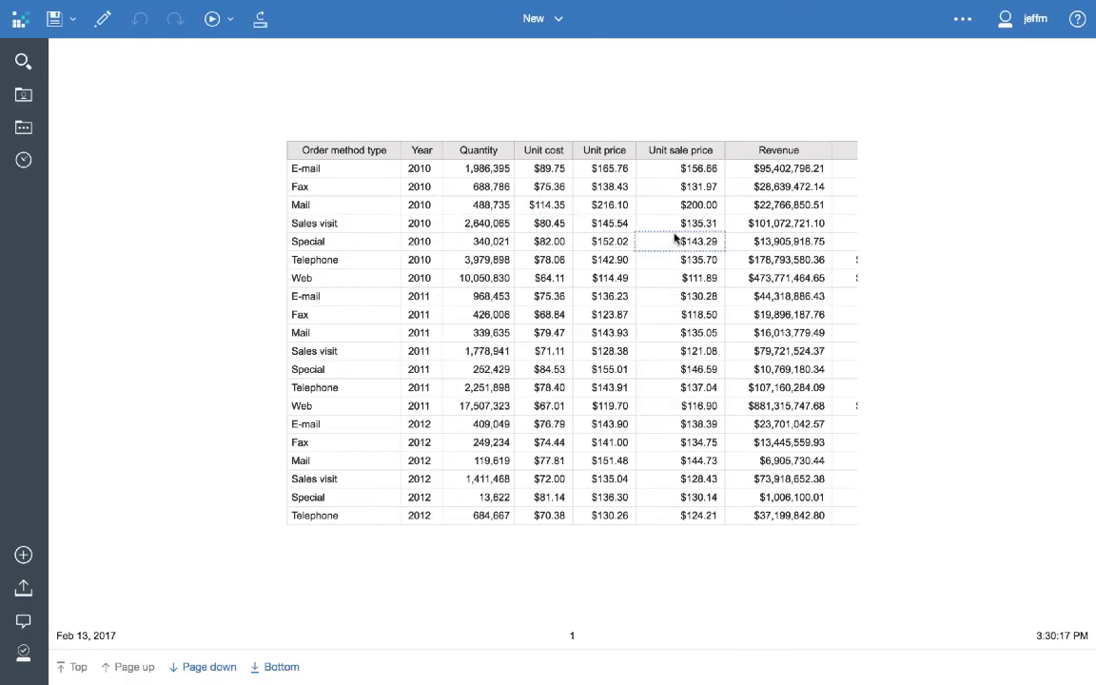
pyautogui.hscroll(5, 668, 241)
pyautogui.hscroll(-4, 677, 239)
pyautogui.hscroll(4, 674, 239)
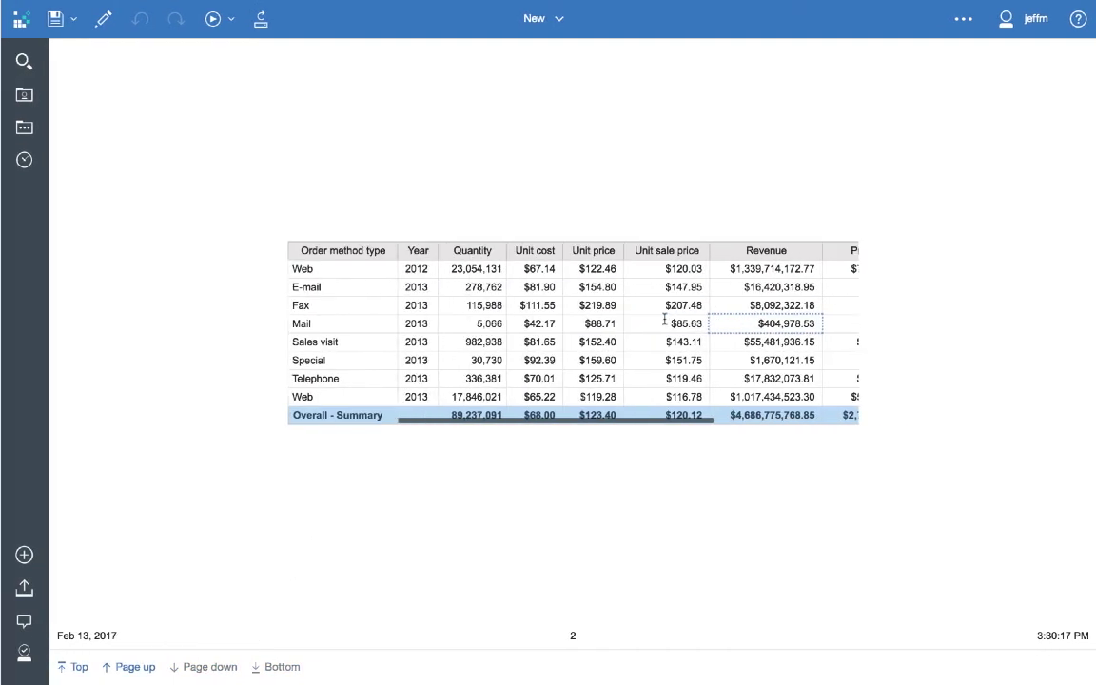
pyautogui.hscroll(3, 663, 321)
pyautogui.hscroll(-2, 660, 321)
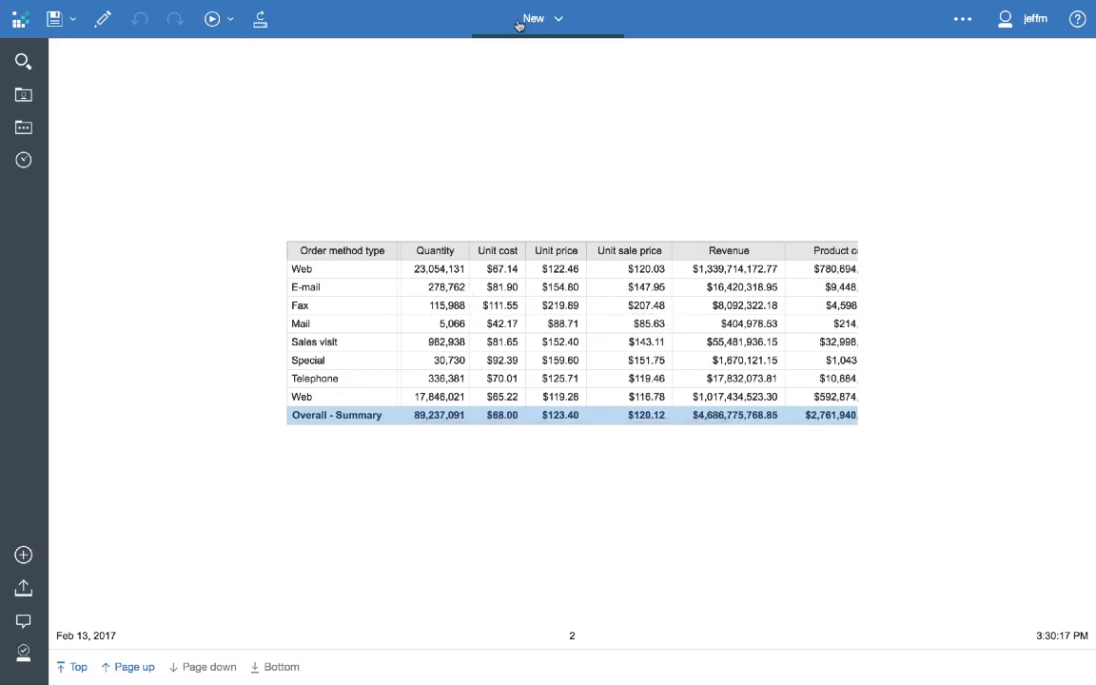
pyautogui.moveTo(426, 4)
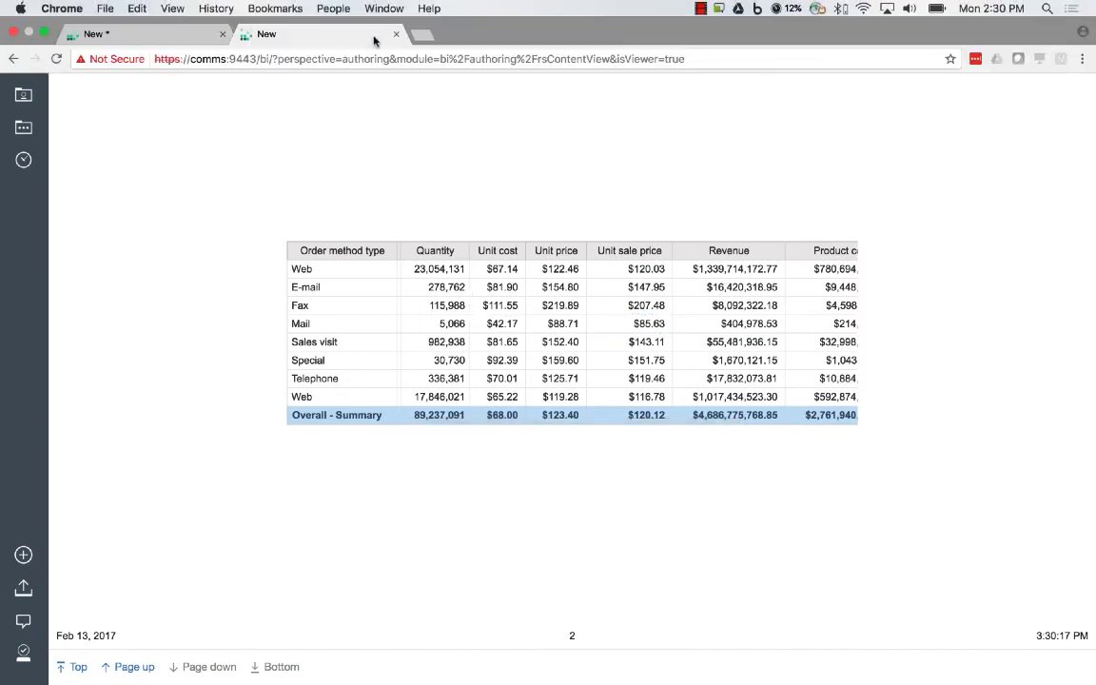
# Step: Add "columnsToFreeze":2 after the block entry in the custom control's configuration JSON
pyautogui.click(397, 36)
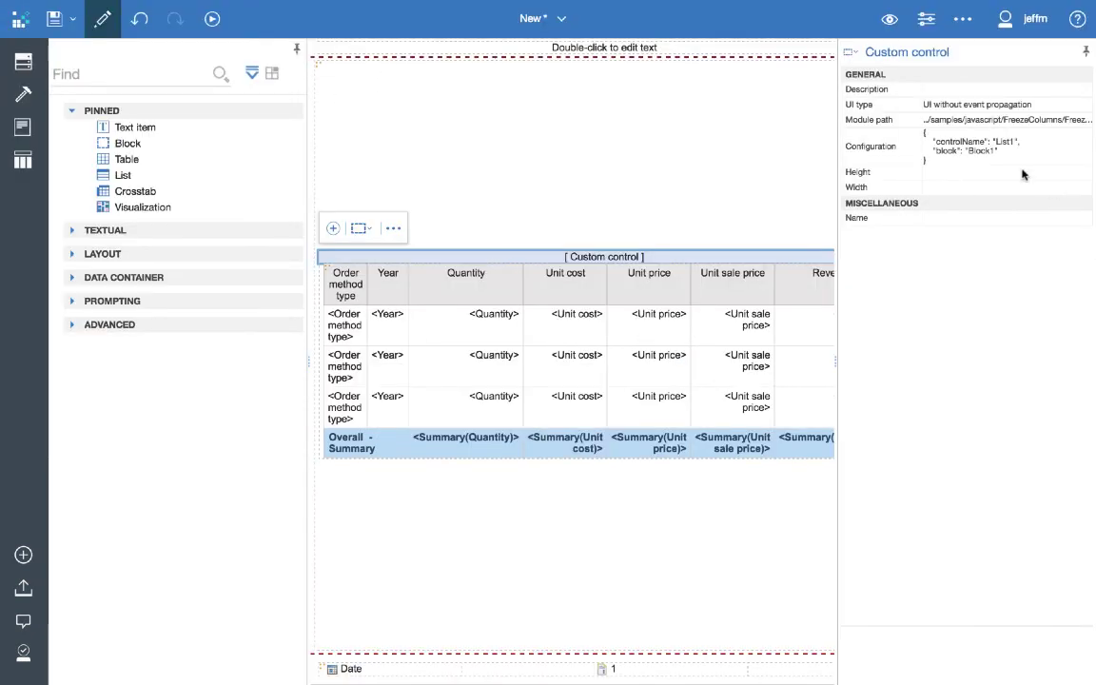
pyautogui.click(1082, 148)
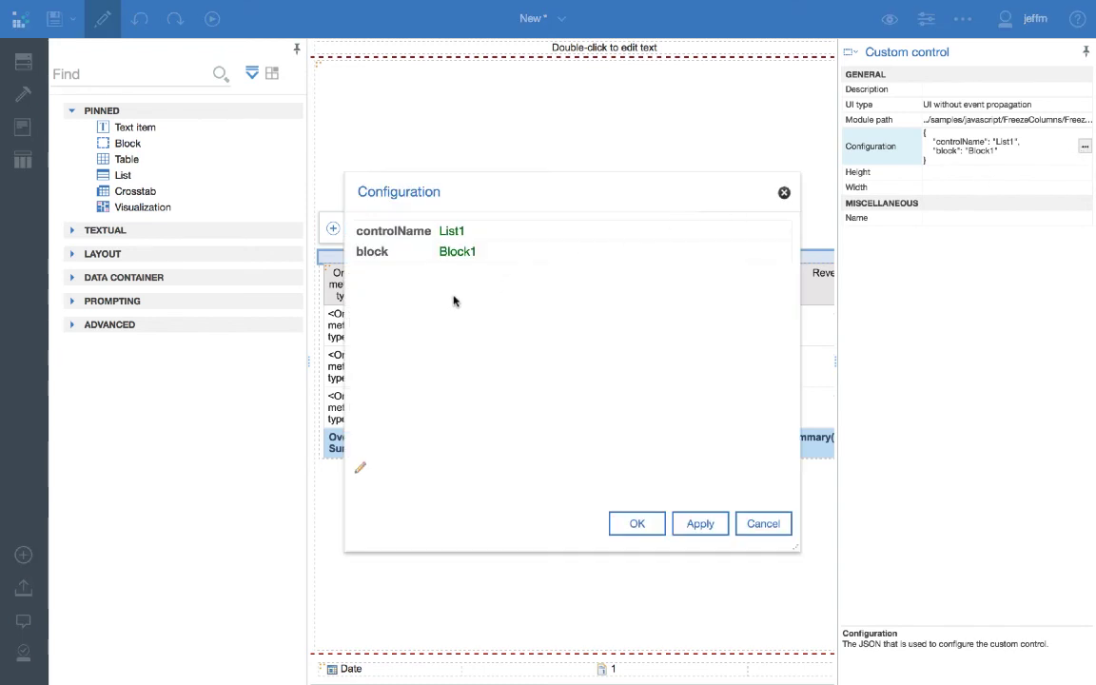
pyautogui.click(359, 468)
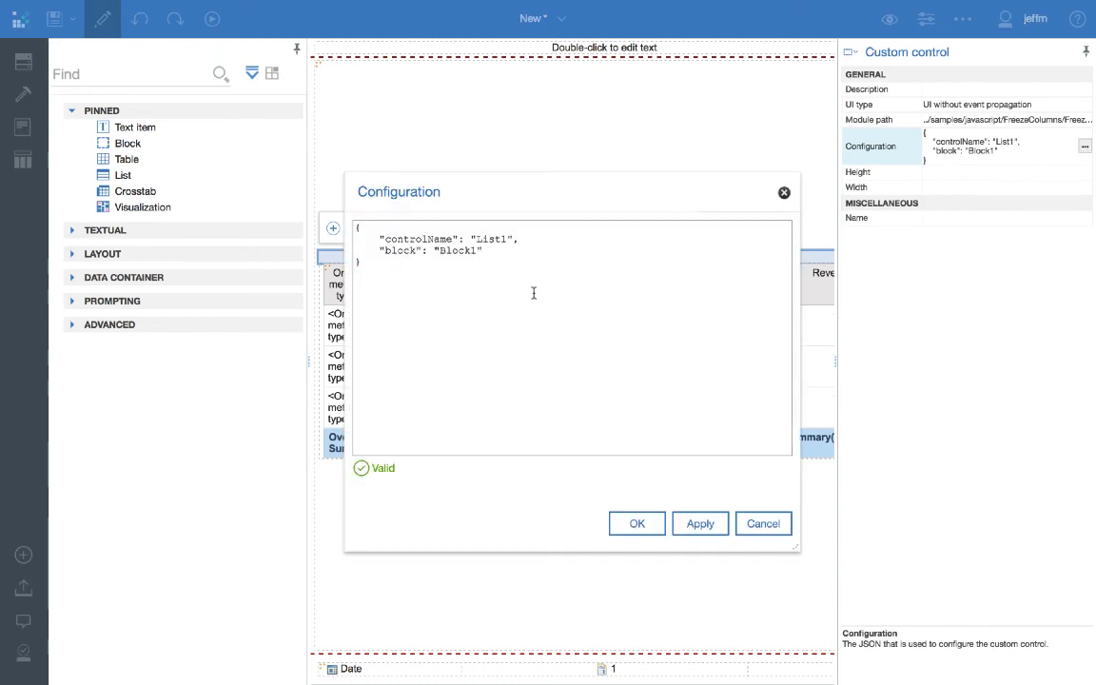
pyautogui.write(',')
pyautogui.press('Return')
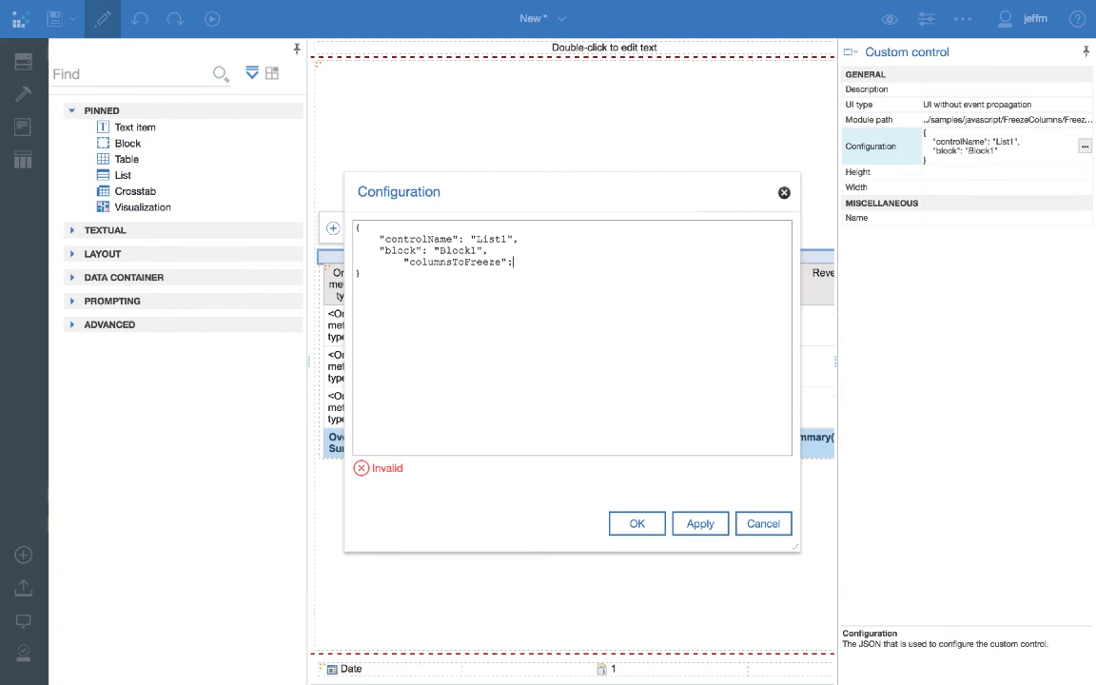
pyautogui.write('2')
pyautogui.click(640, 523)
# Step: Run the report as HTML and scroll sideways to confirm Order method type and Year stay fixed
pyautogui.click(210, 16)
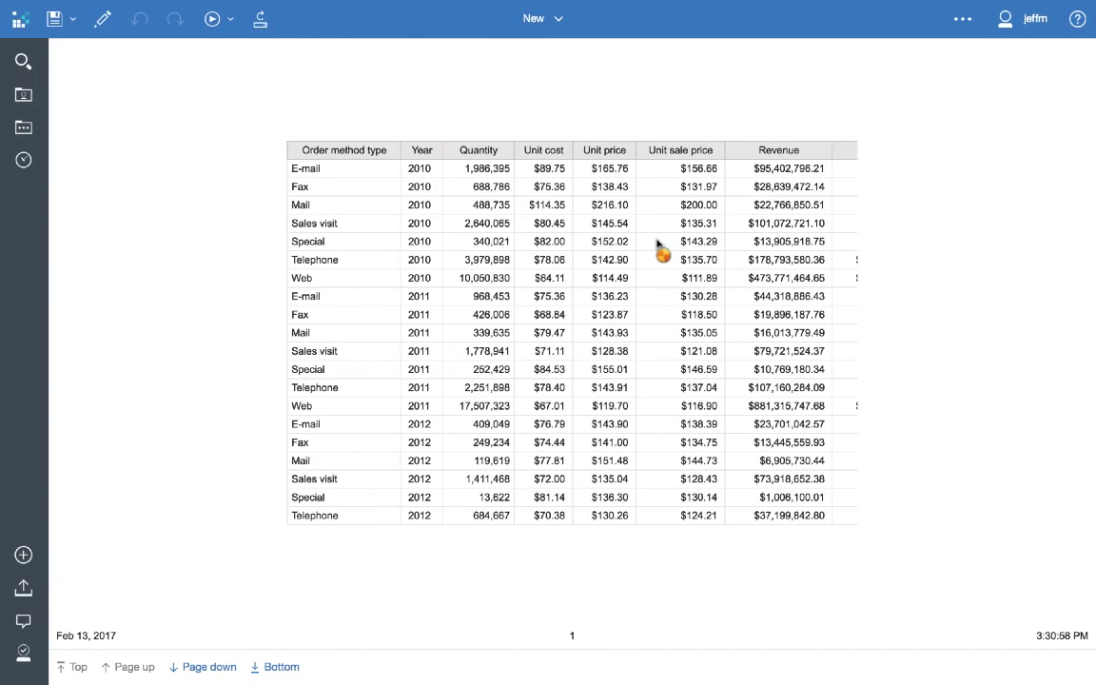
pyautogui.click(656, 246)
pyautogui.hscroll(3, 655, 243)
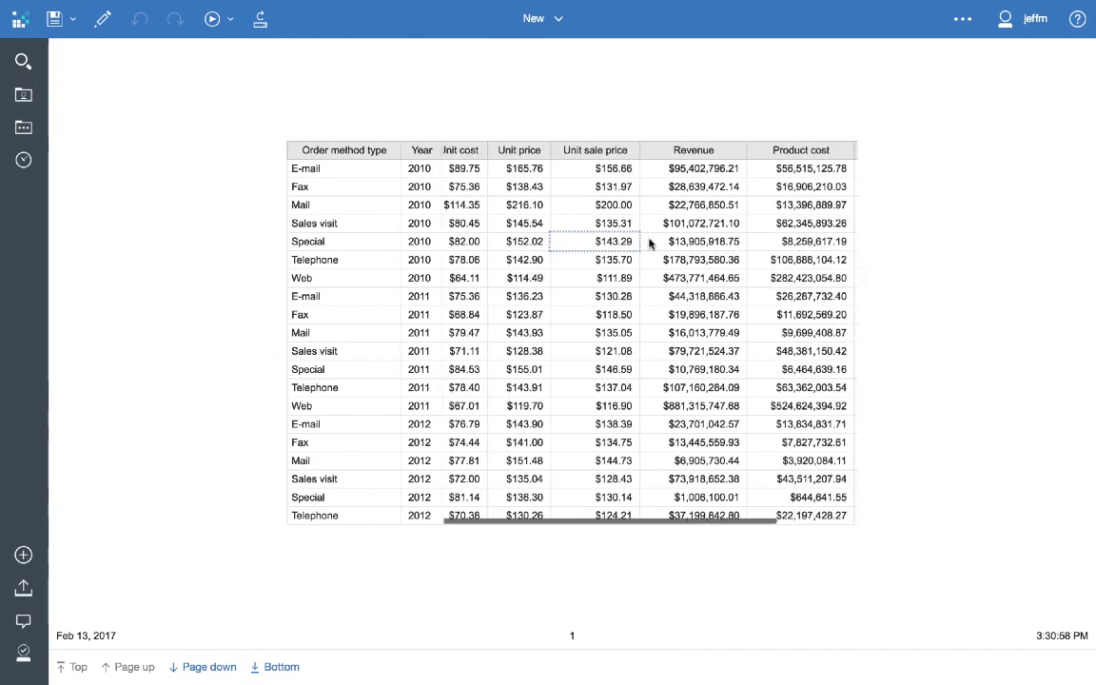
pyautogui.hscroll(2, 650, 244)
# Step: Go to page 2 with the Overall summary and scroll sideways to recheck the frozen columns
pyautogui.click(217, 666)
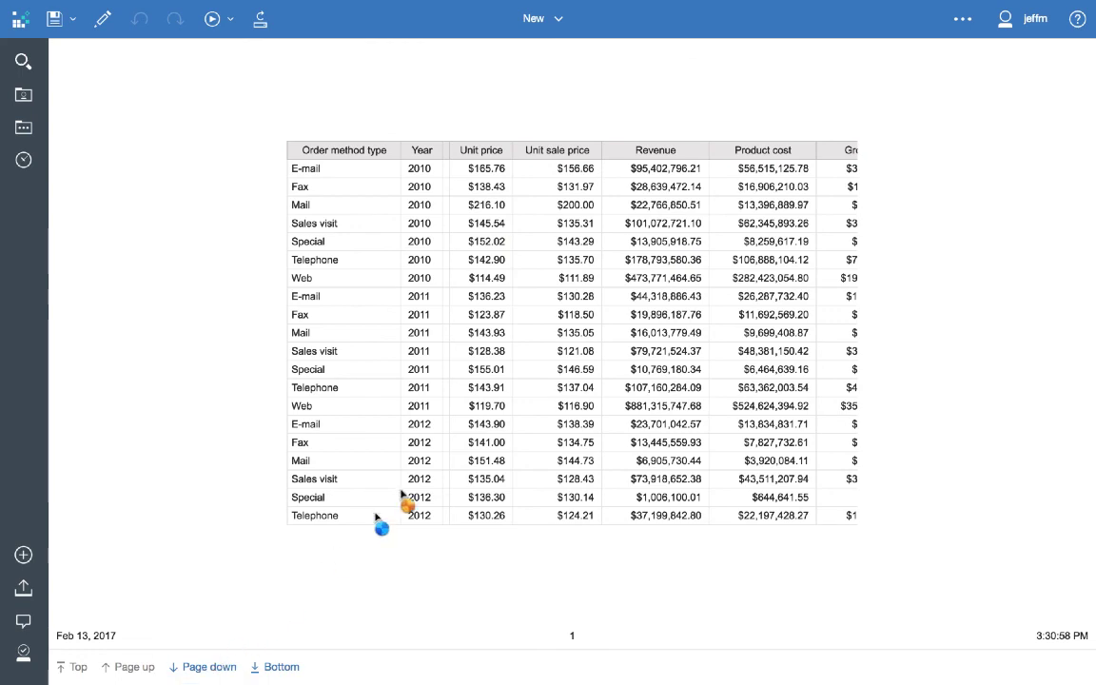
pyautogui.hscroll(3, 673, 320)
pyautogui.hscroll(-3, 672, 320)
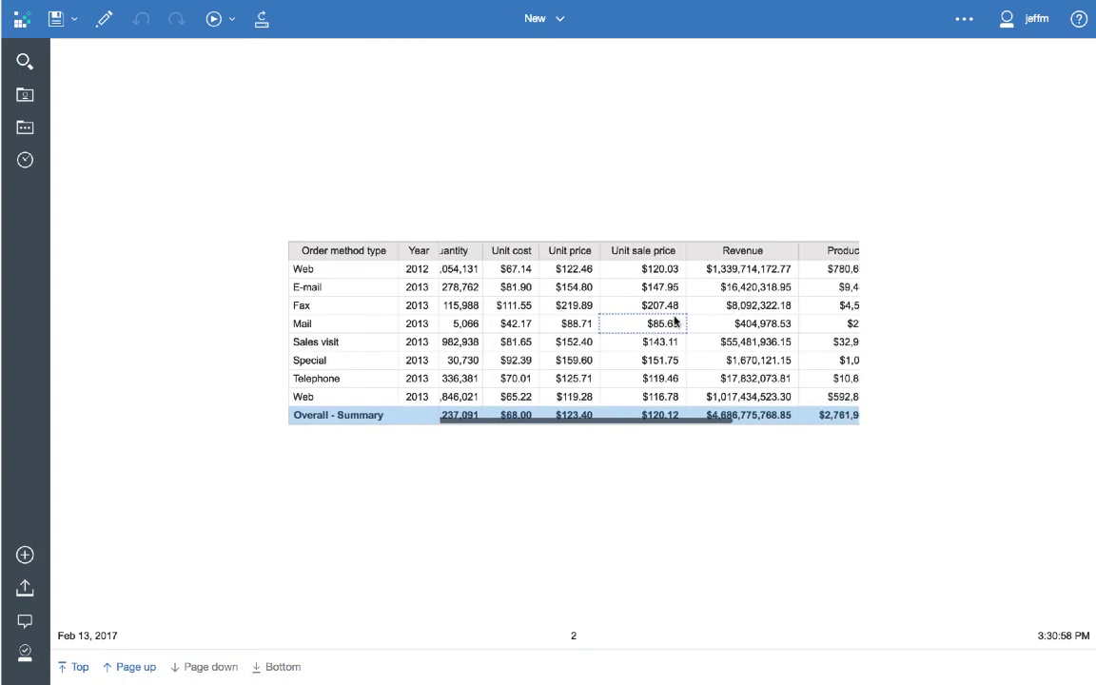
pyautogui.hscroll(2, 674, 321)
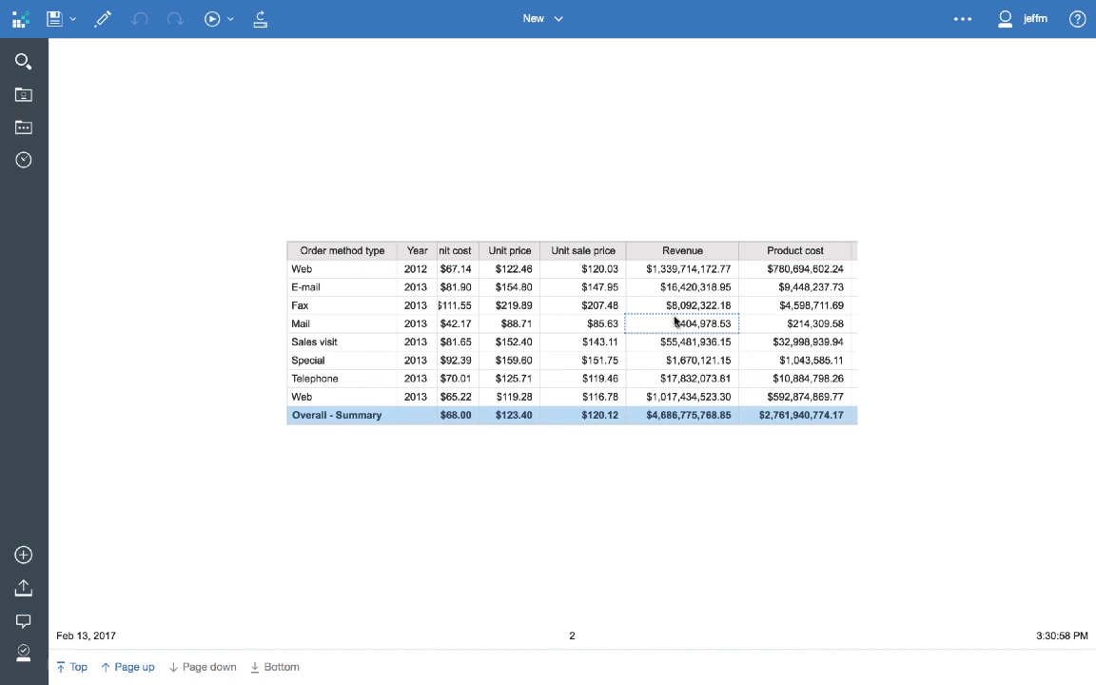